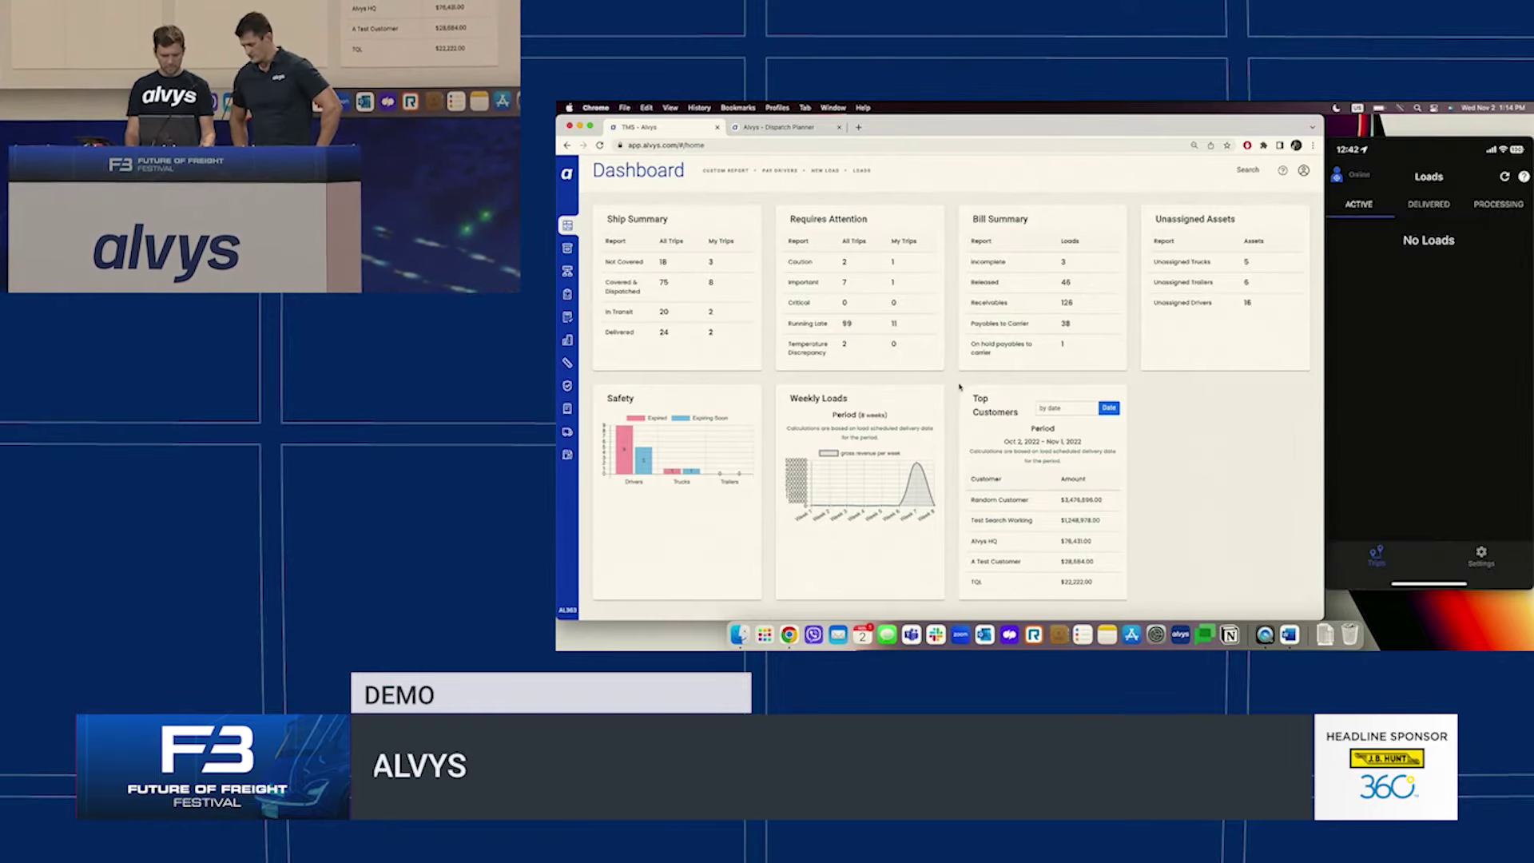
- Open the Not Covered Trips report, sort it by trip status, and view Rolling Meadows trip 1000144
click(665, 266)
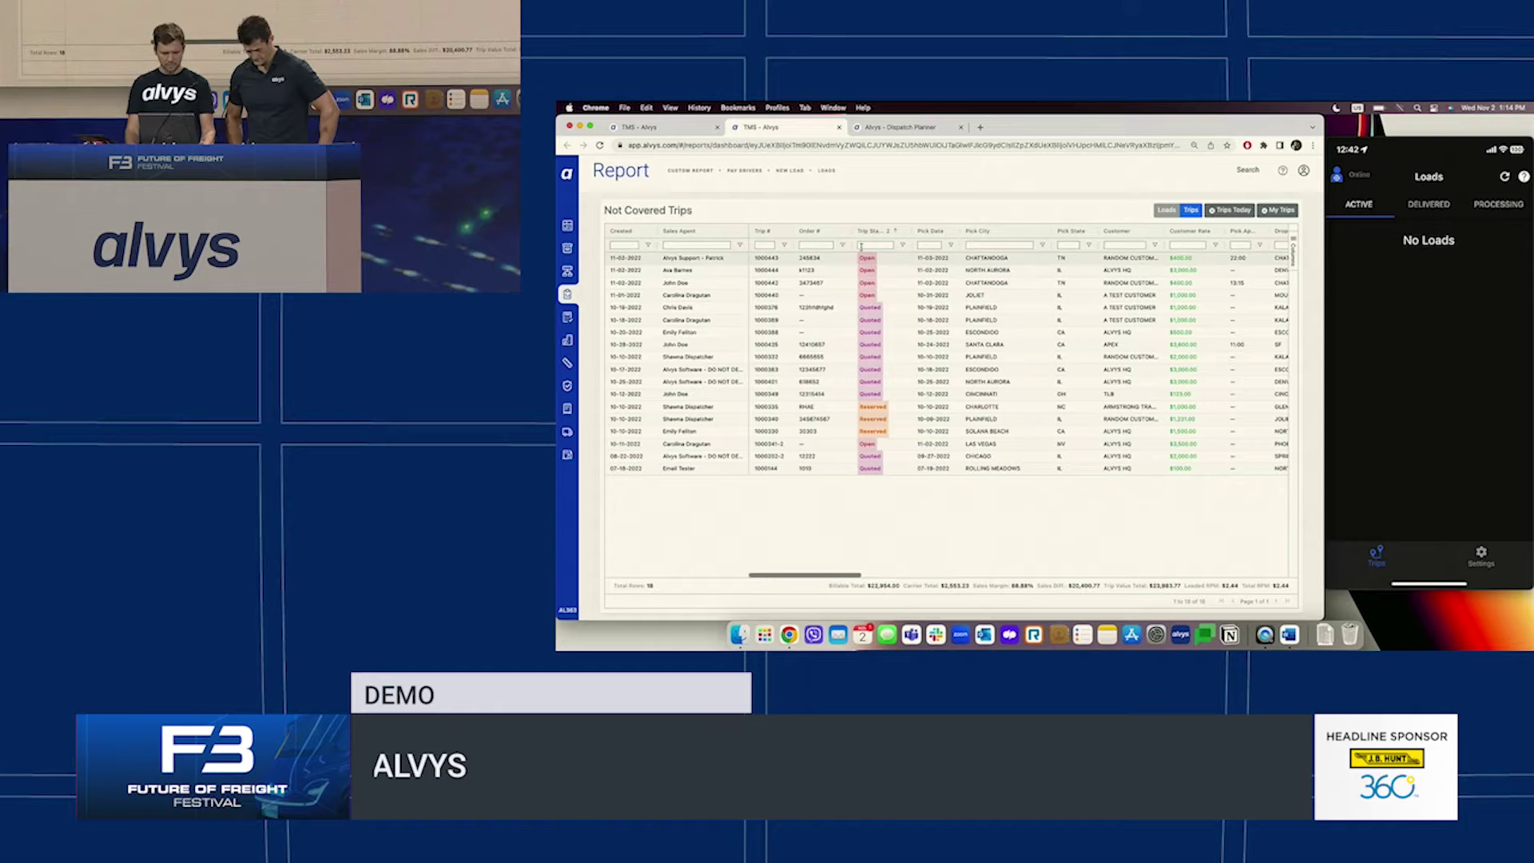
click(869, 239)
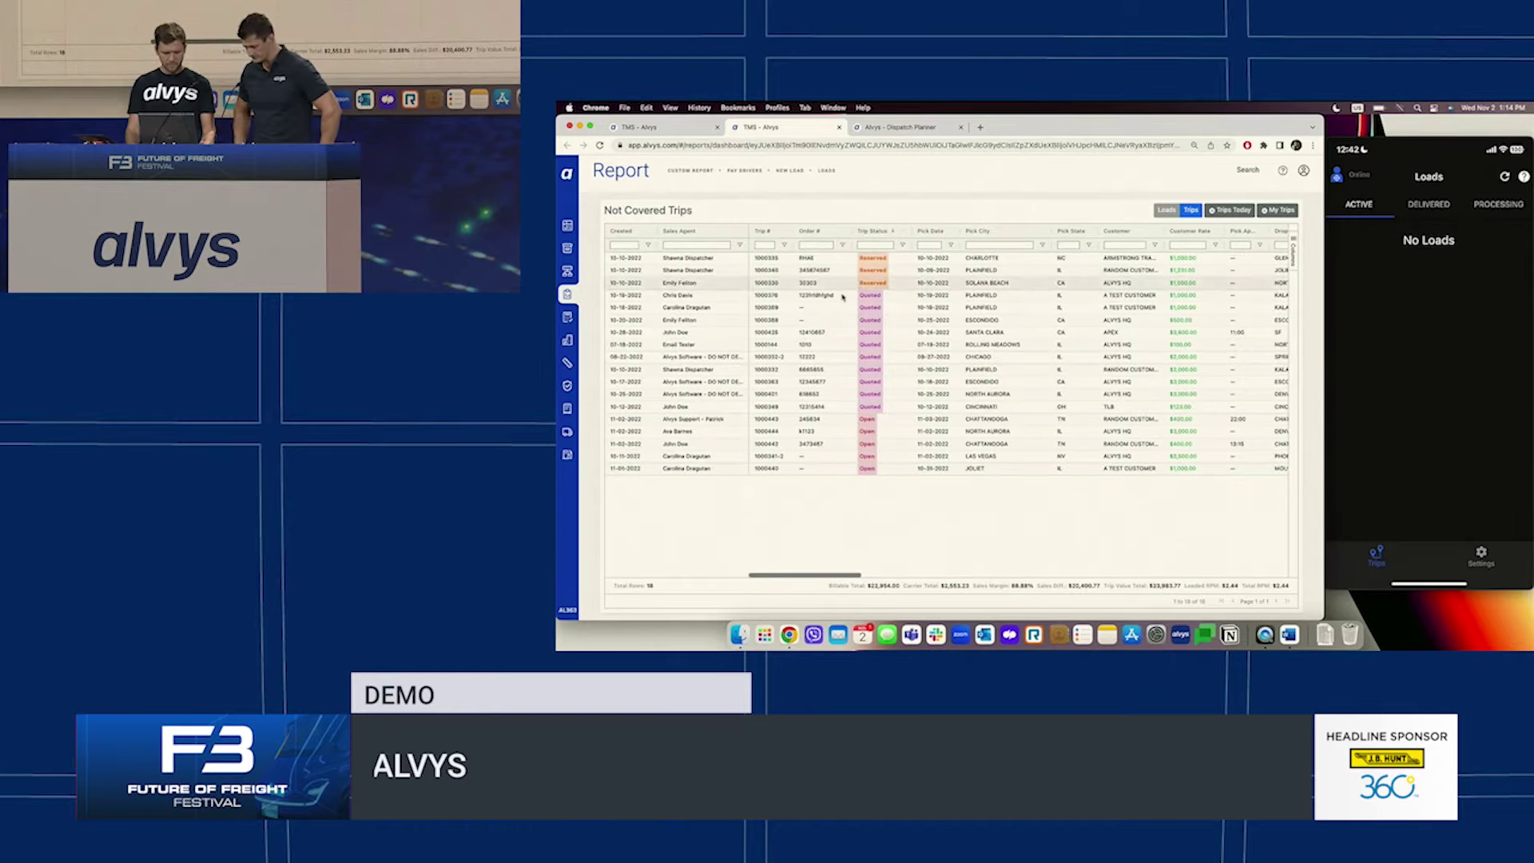
click(815, 344)
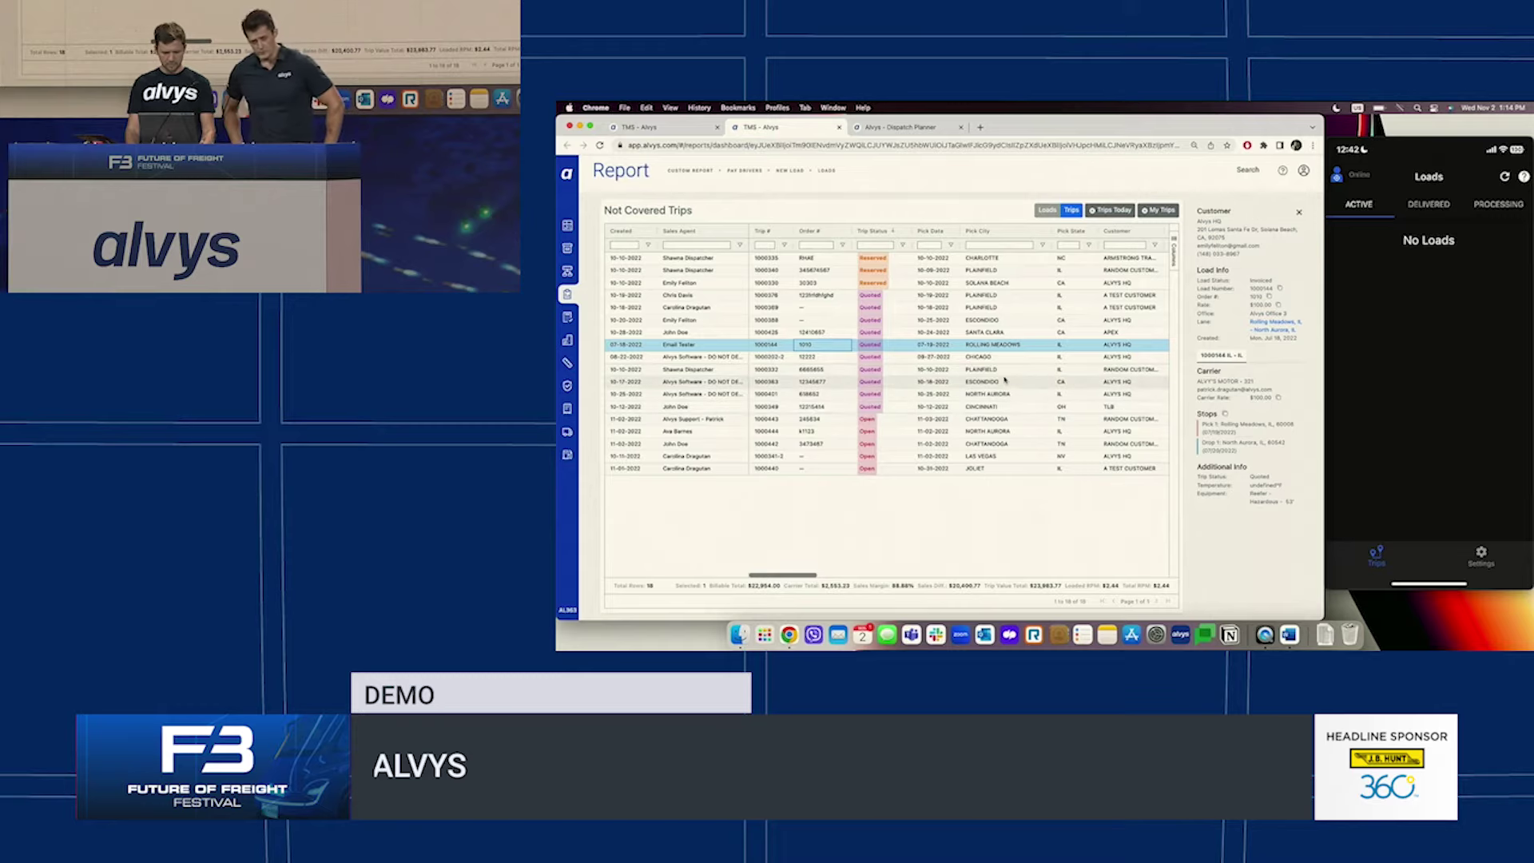
click(915, 131)
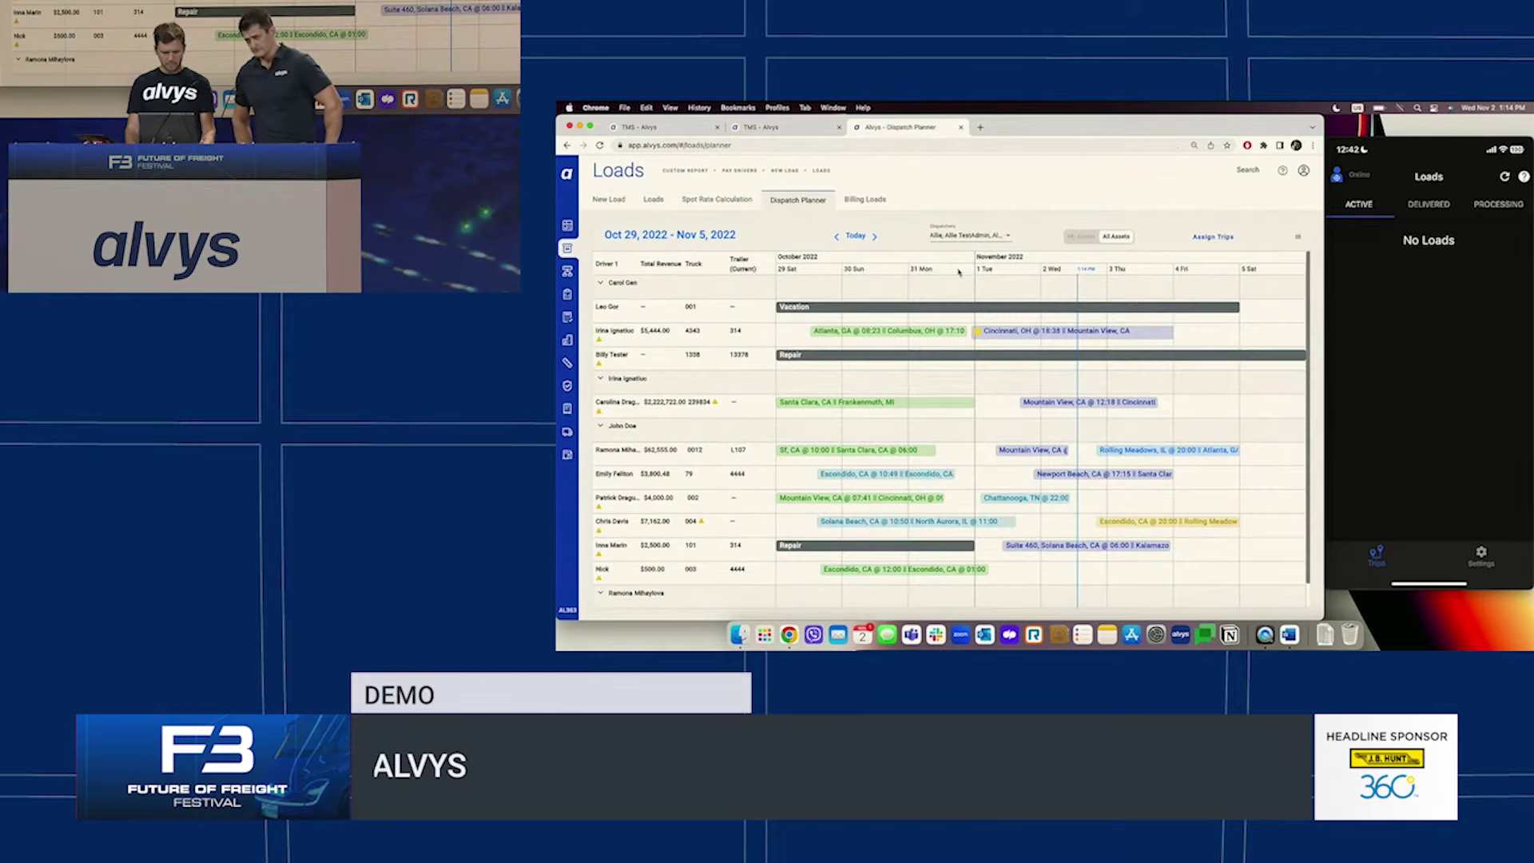
scroll(1122, 422, down, 1)
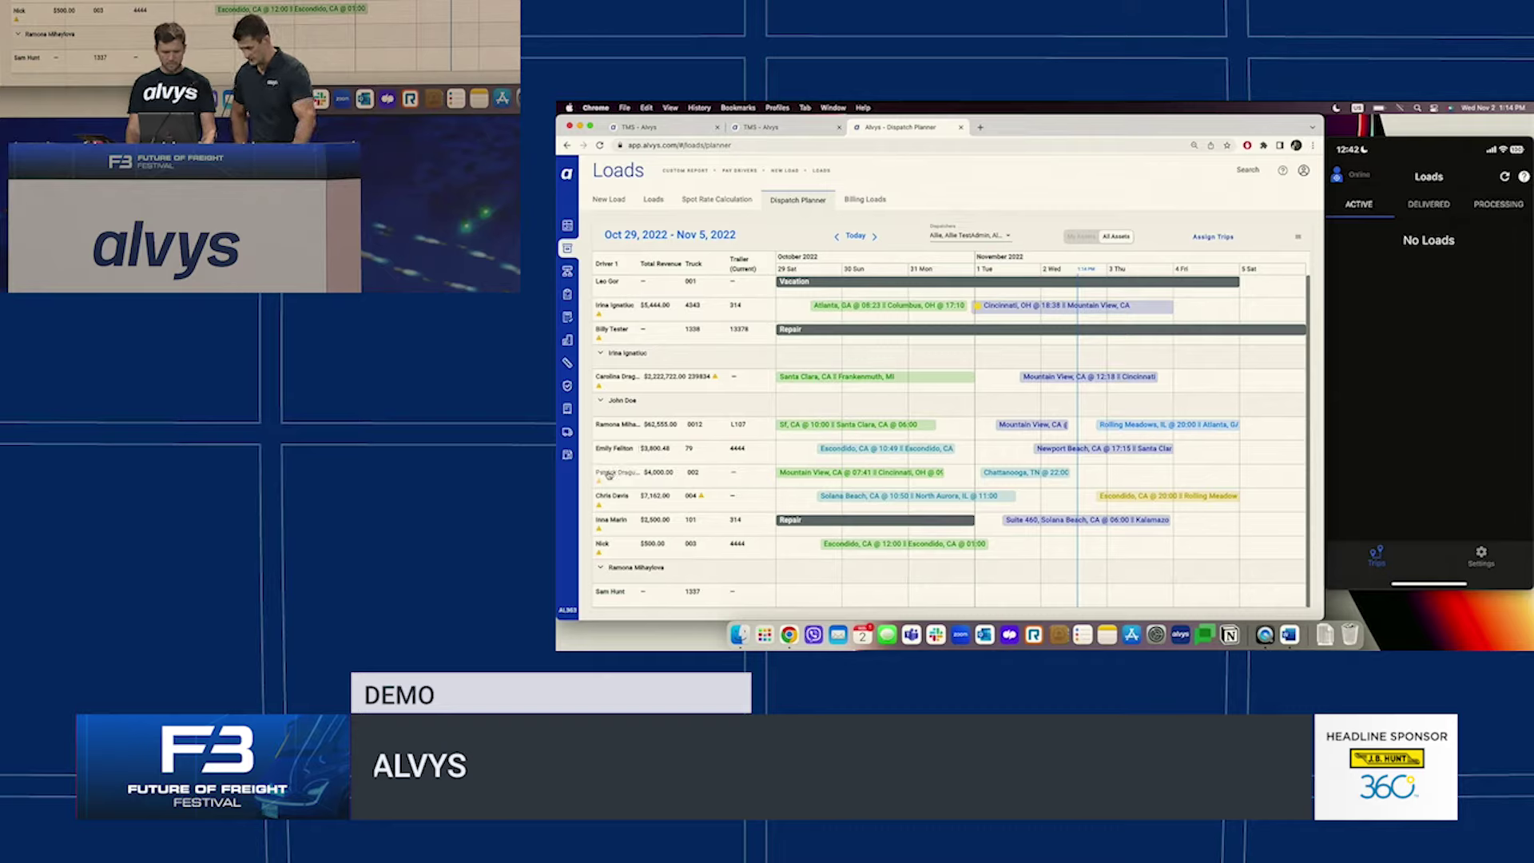
click(613, 476)
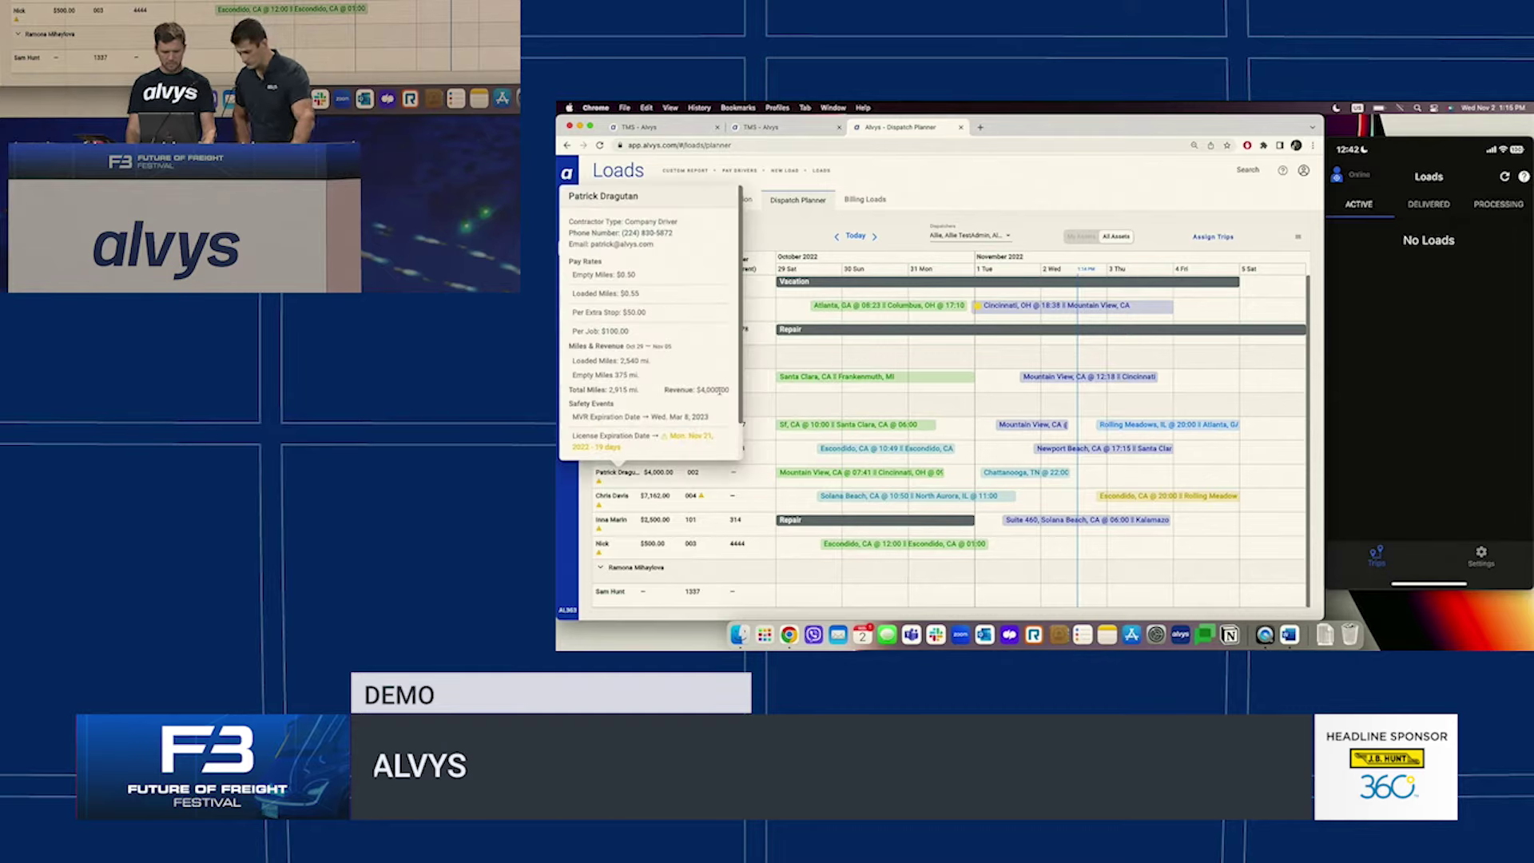
scroll(742, 389, down, 3)
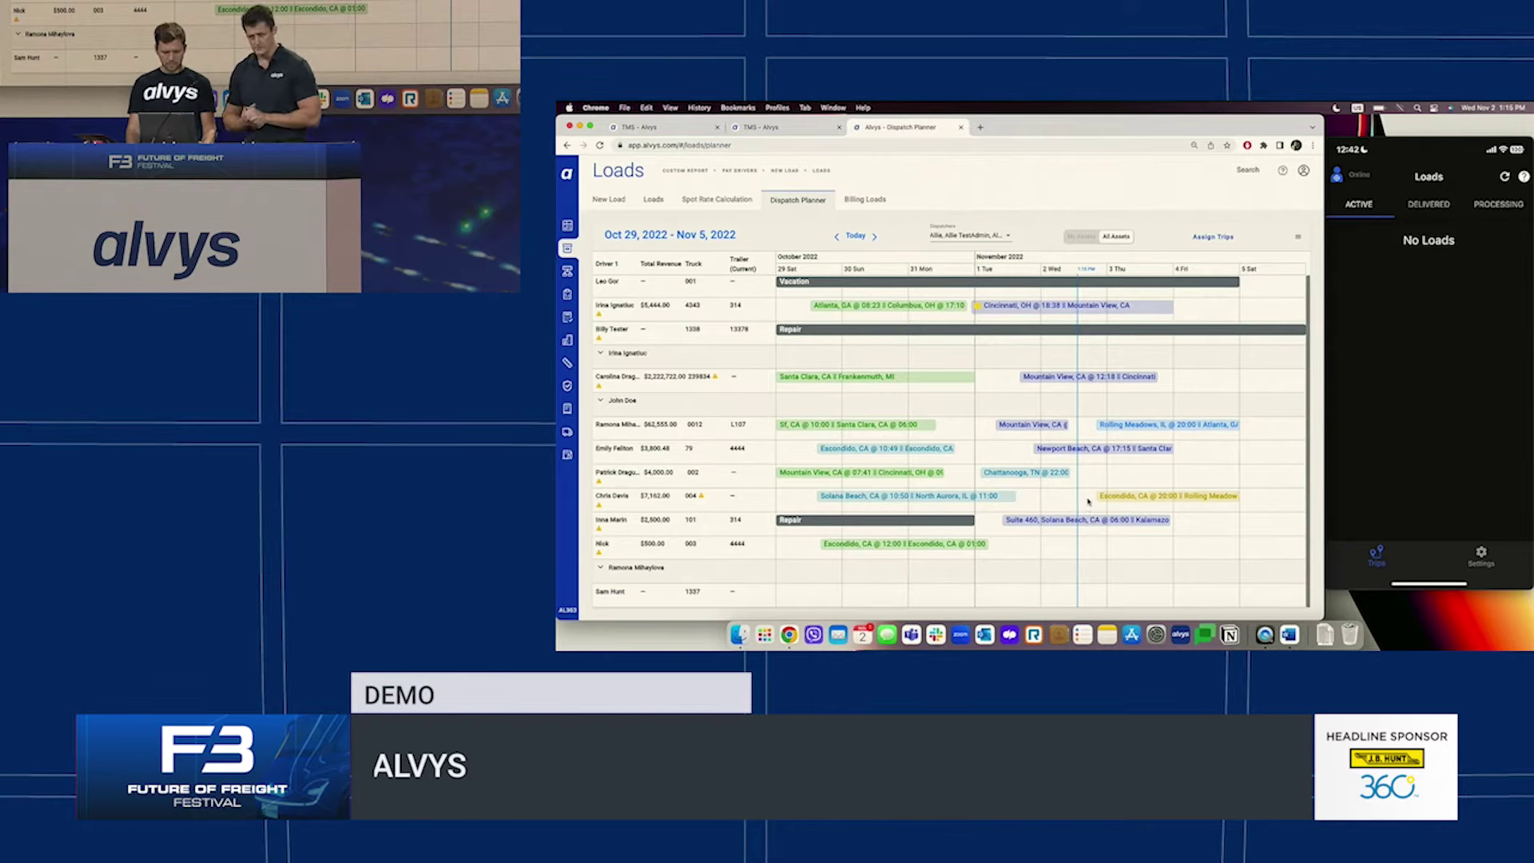
right_click(1089, 522)
click(1102, 536)
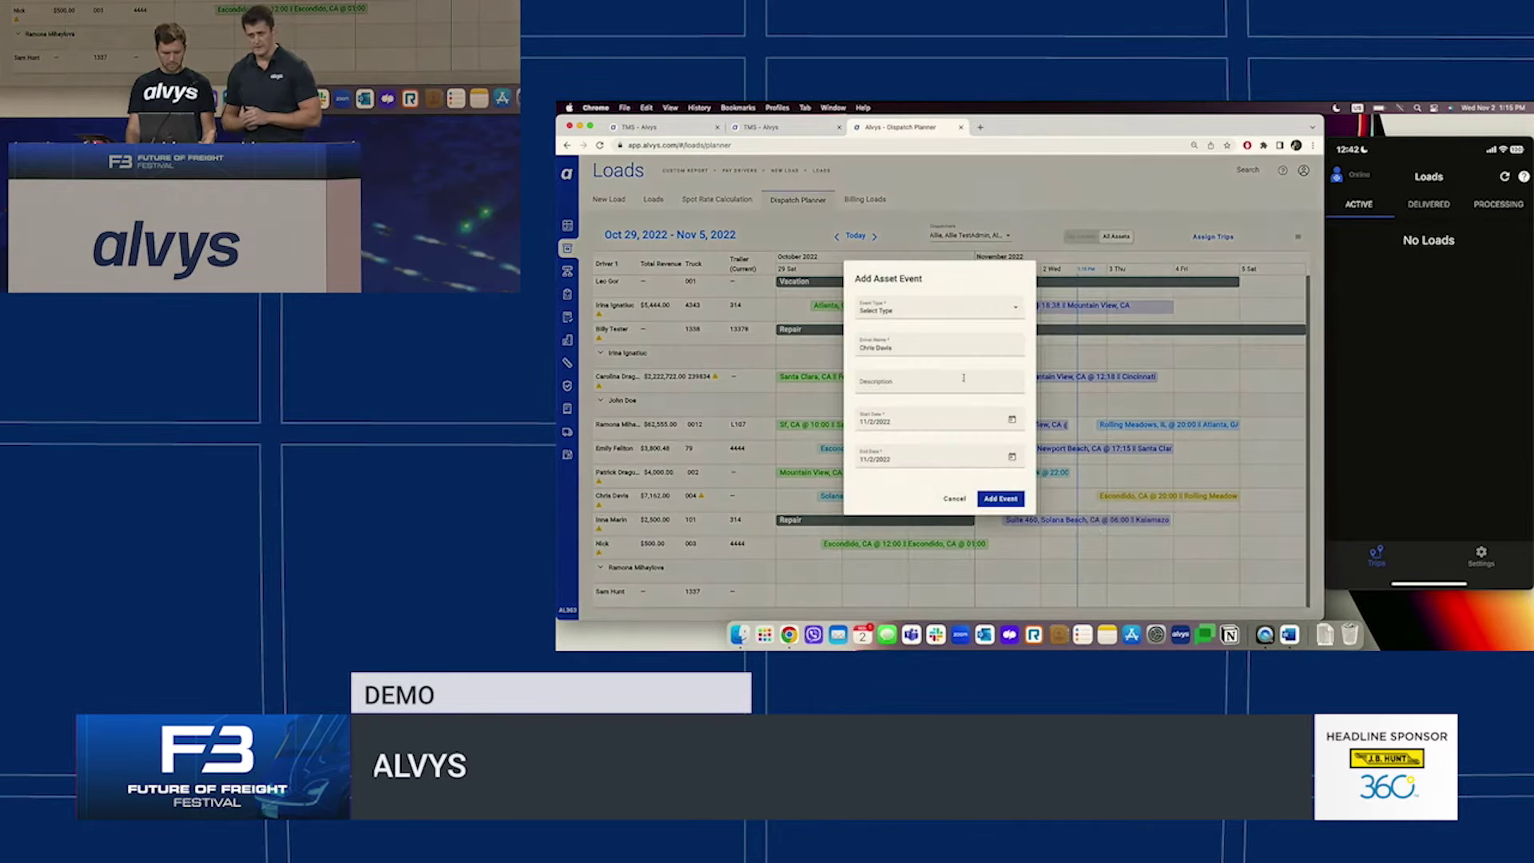
click(939, 317)
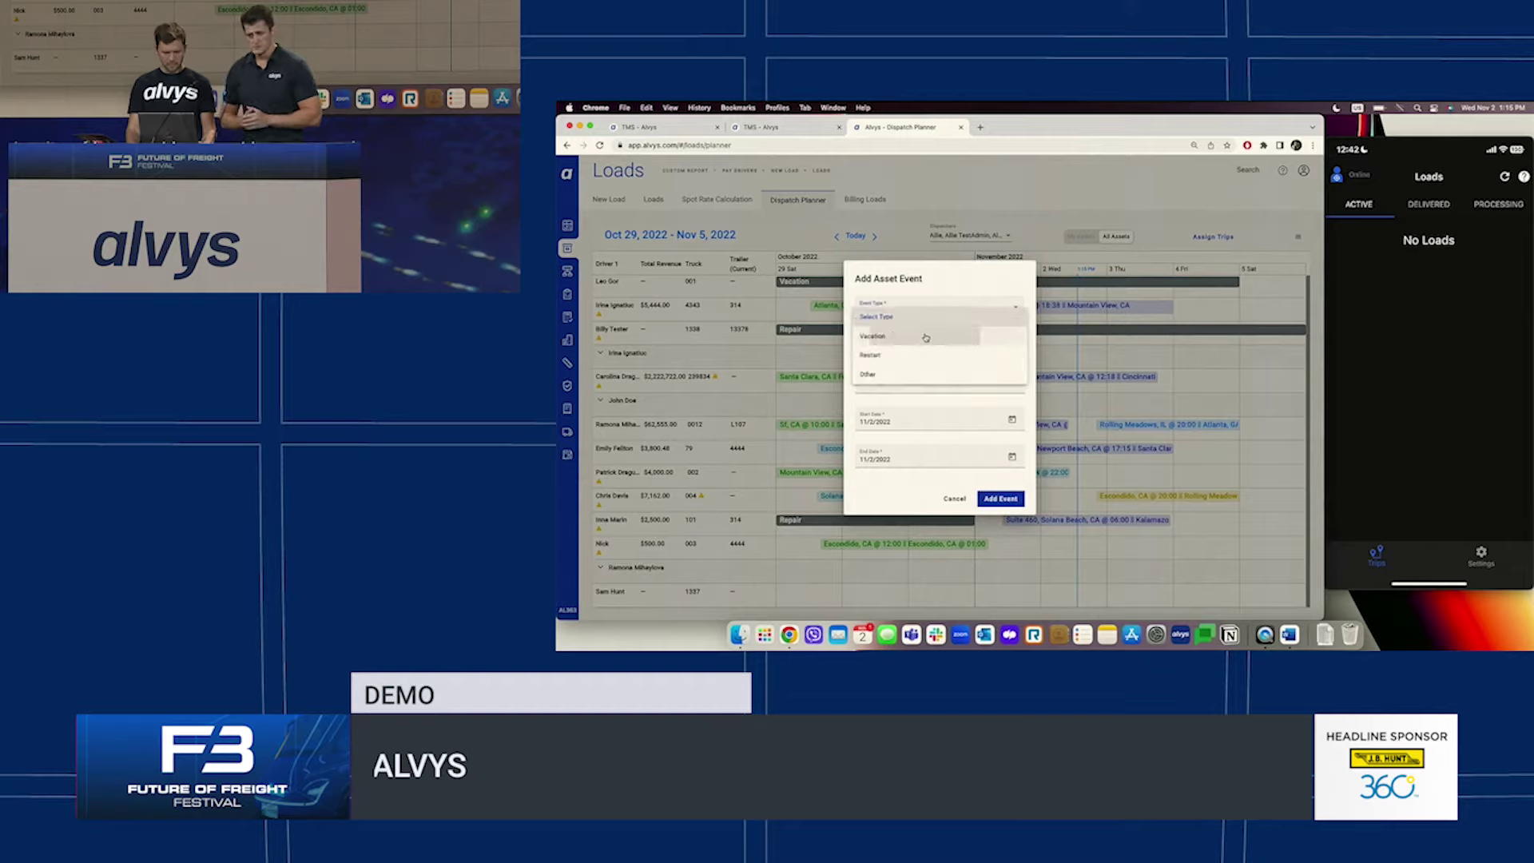
click(940, 336)
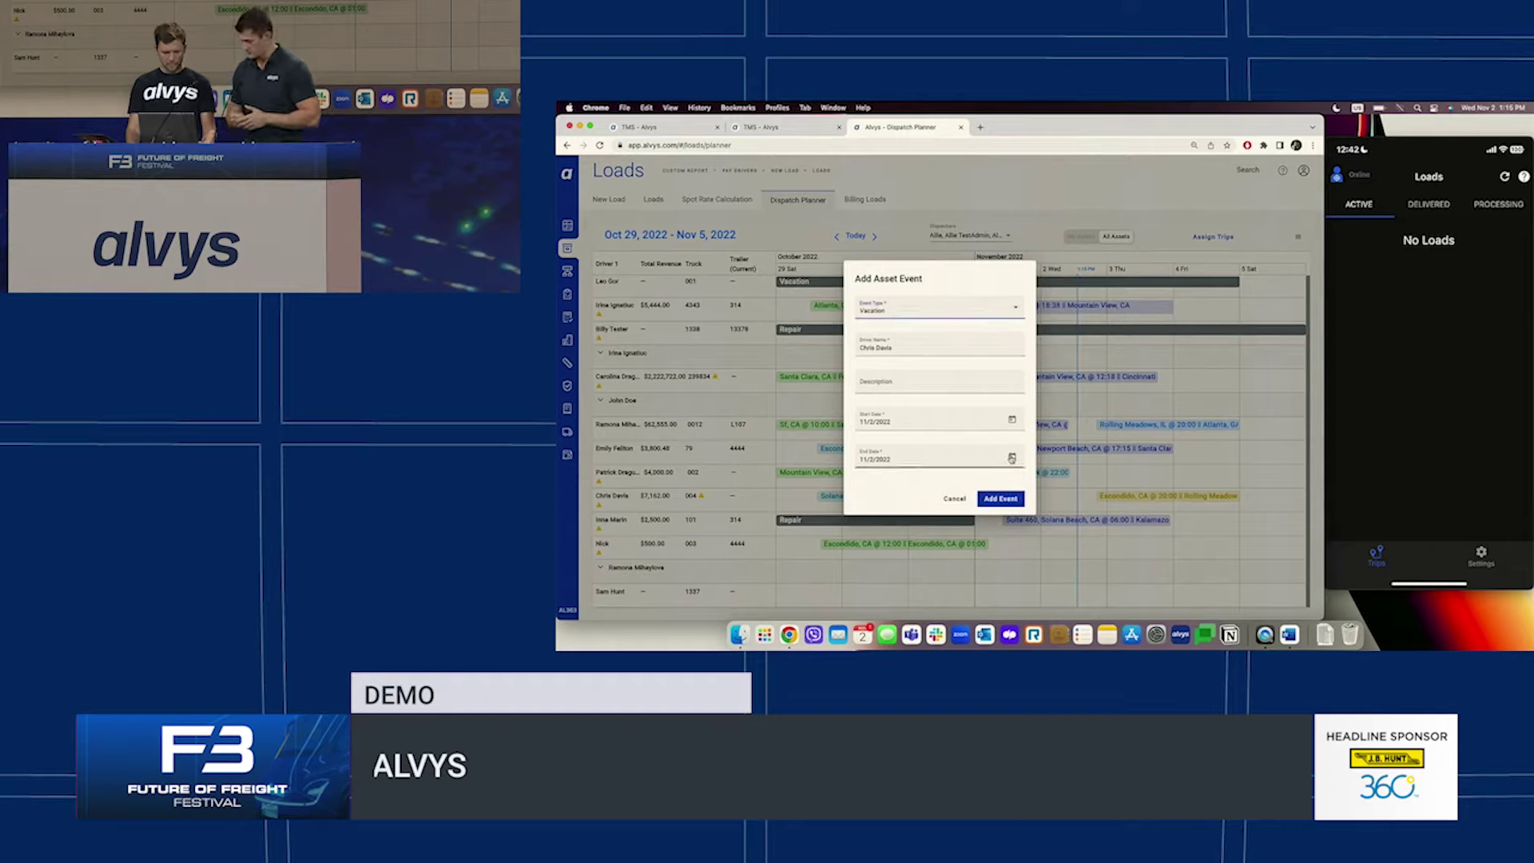
click(1012, 457)
click(959, 361)
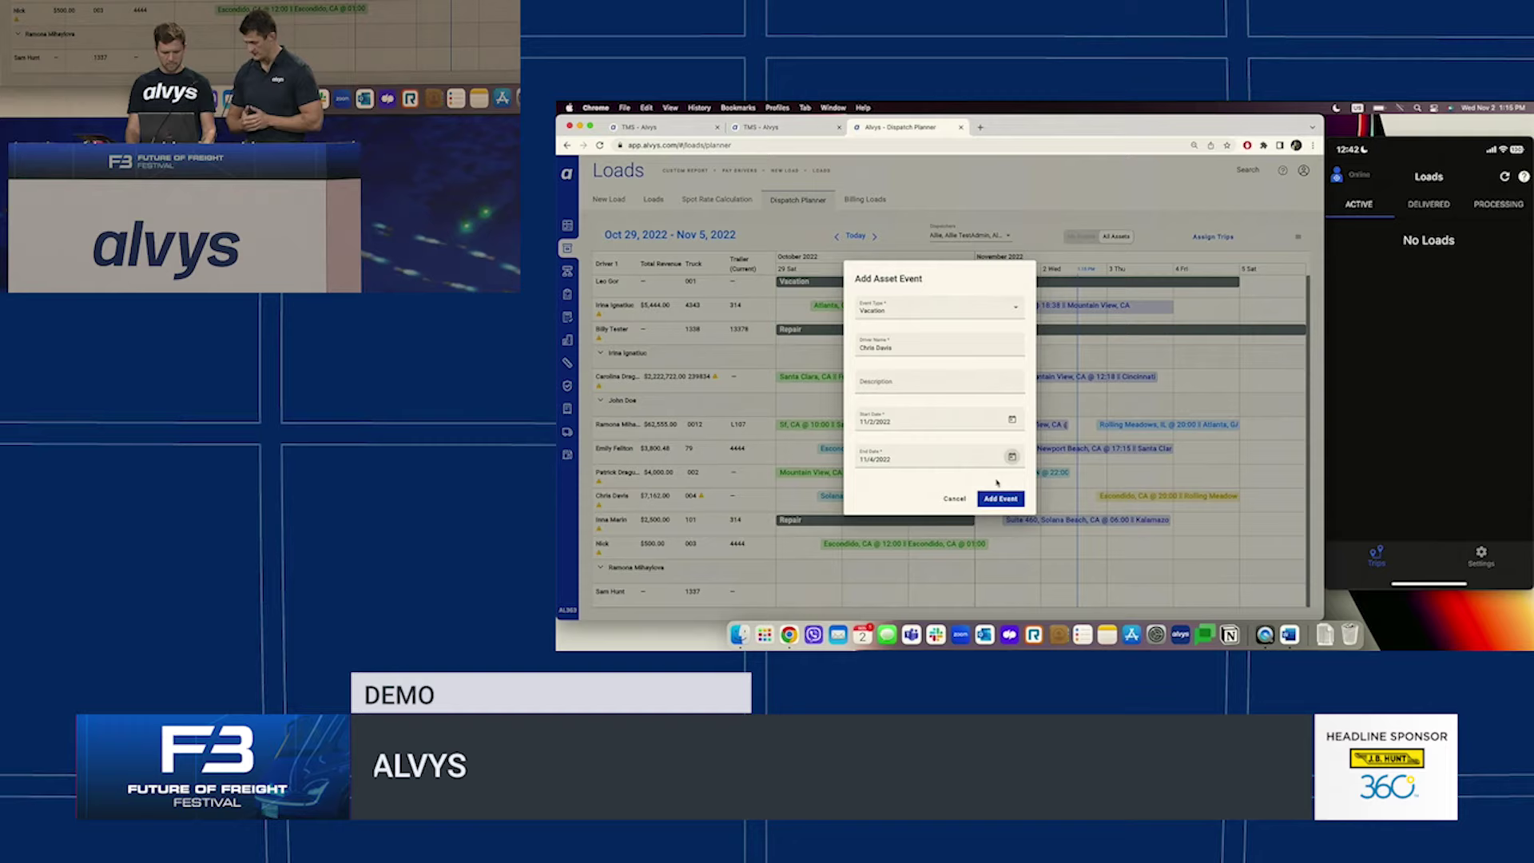
click(1000, 499)
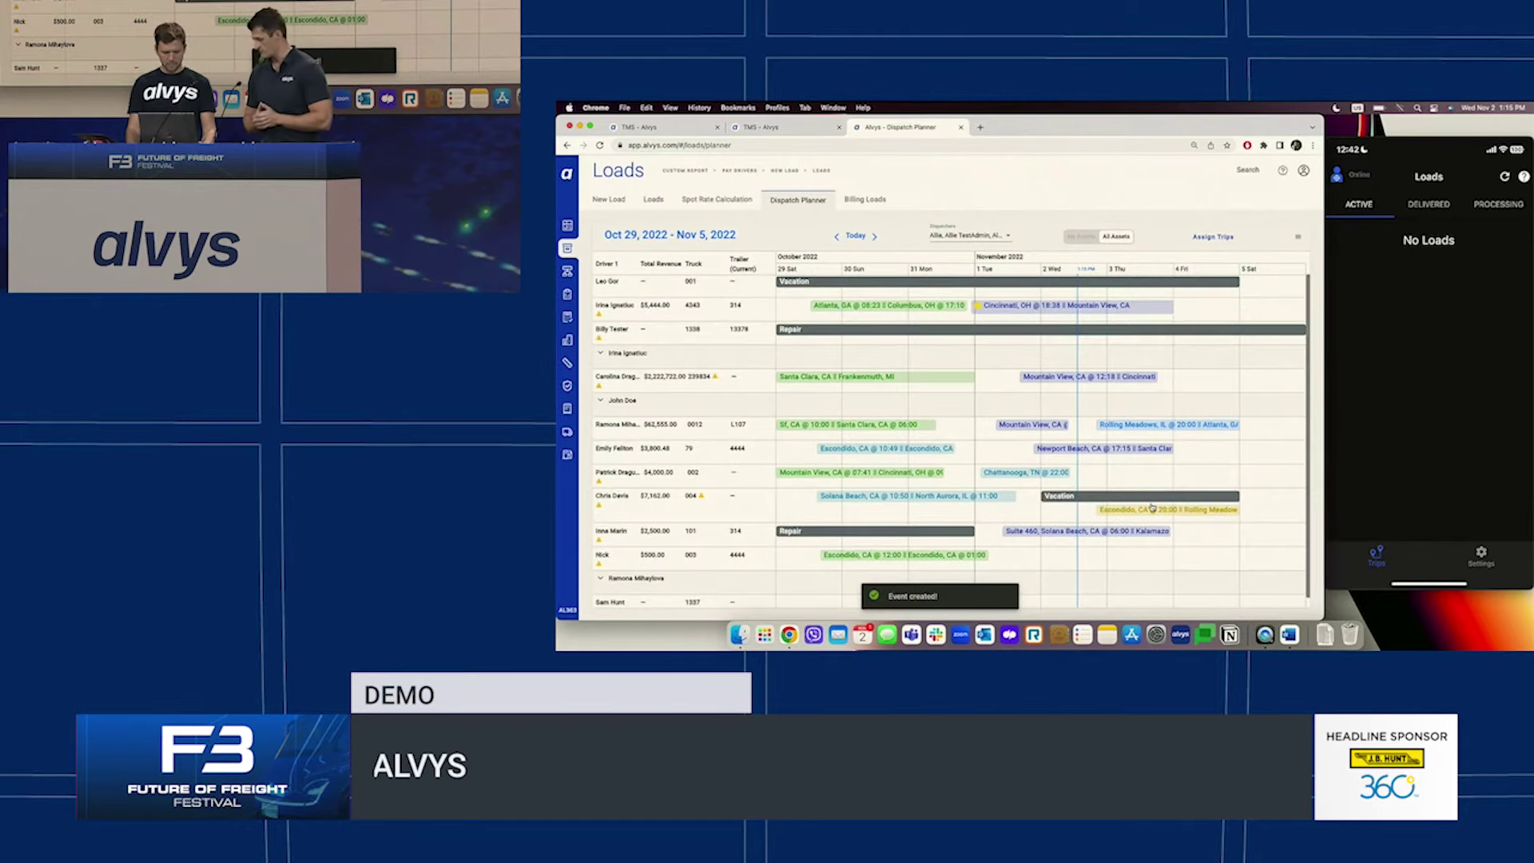
drag(1175, 508, 1101, 518)
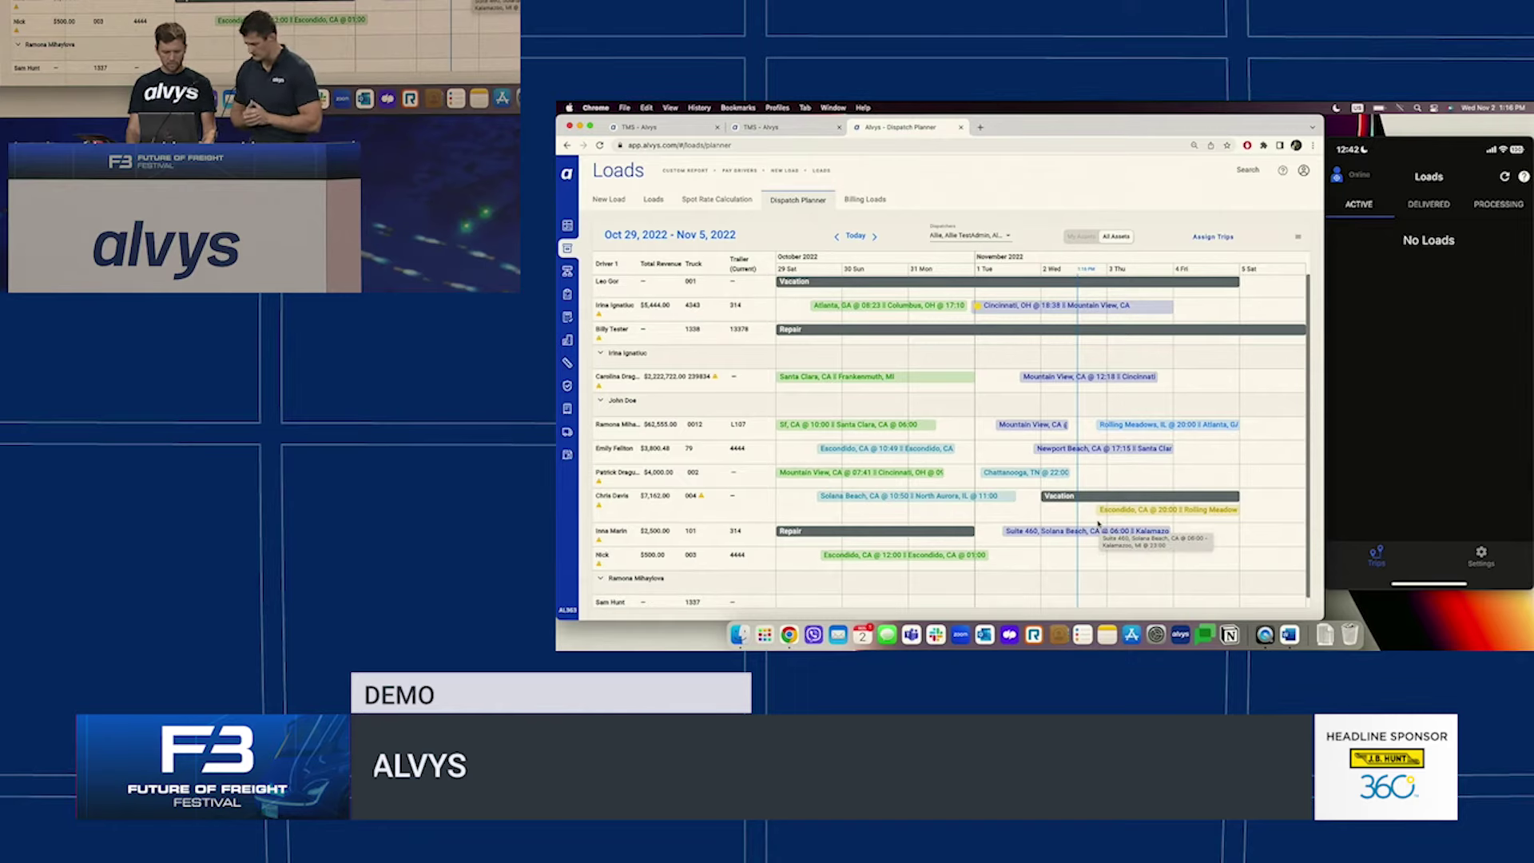
- Create a Repair event for truck 239834 on the November 4 timeline slot
right_click(1201, 386)
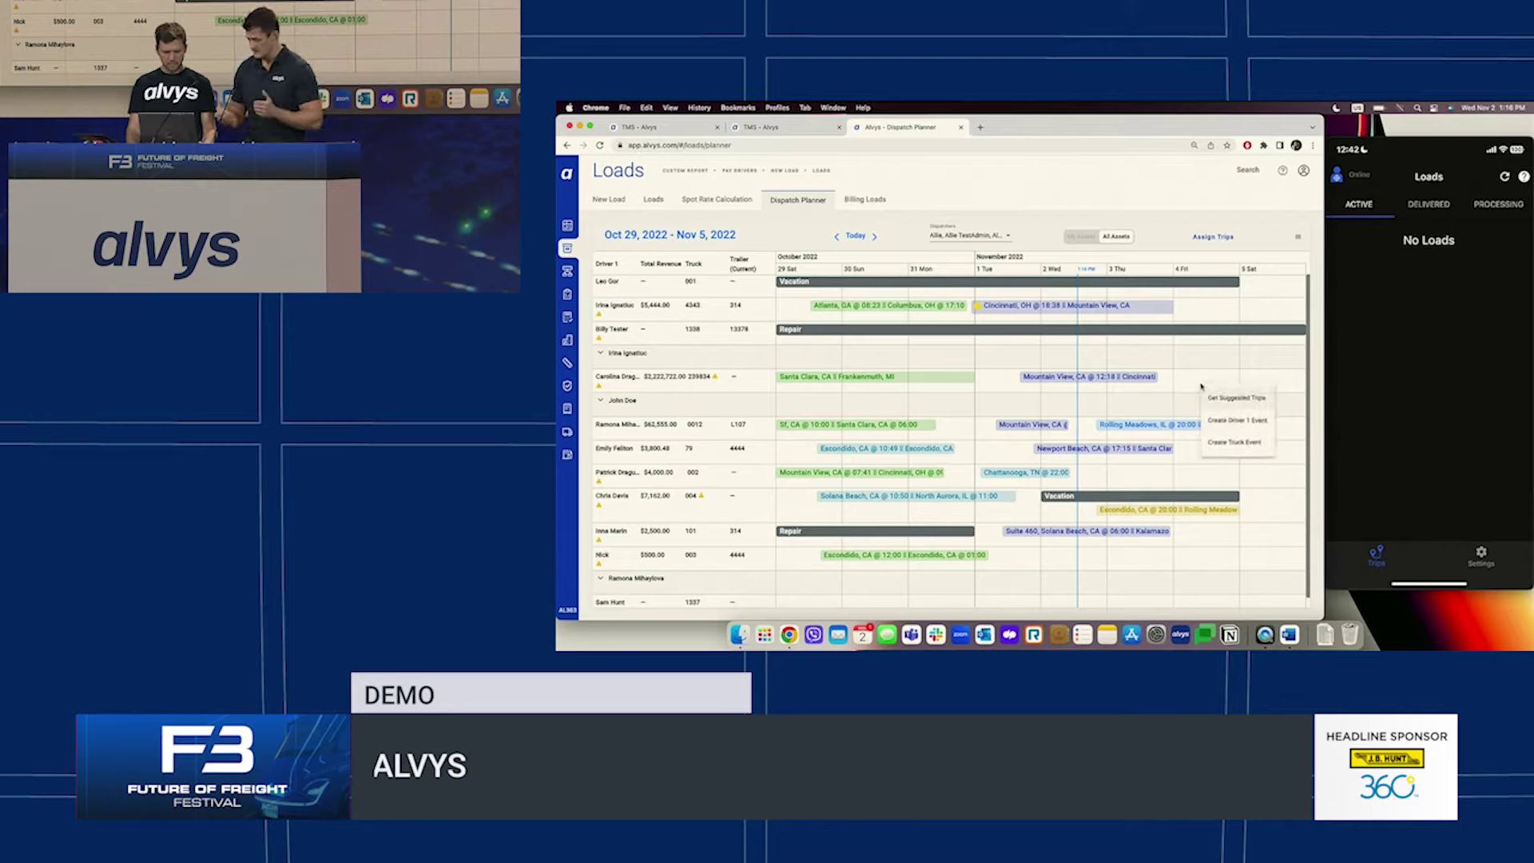
click(1214, 443)
click(947, 314)
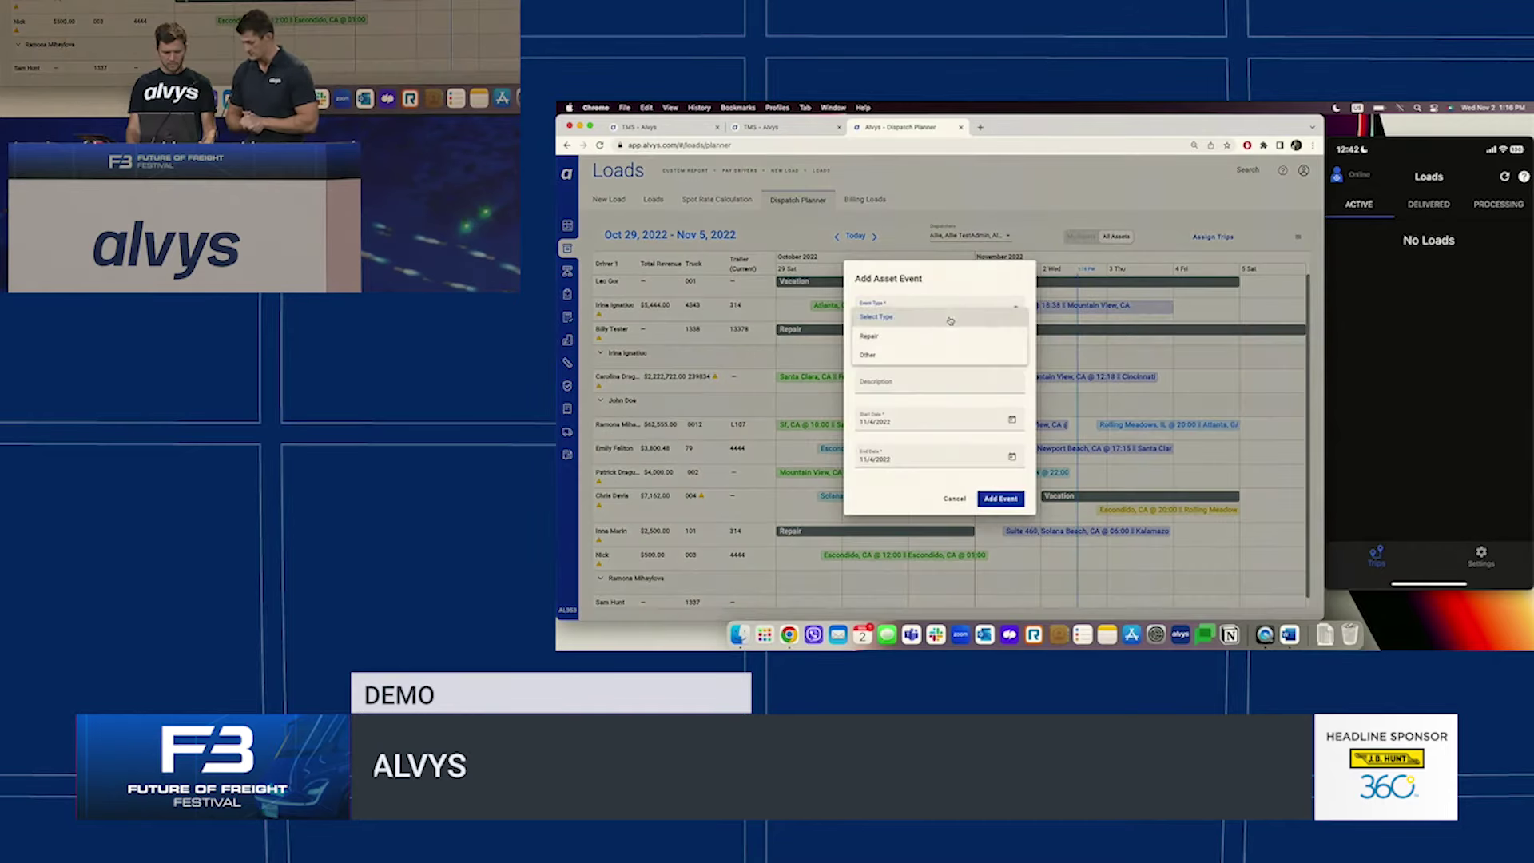
click(945, 337)
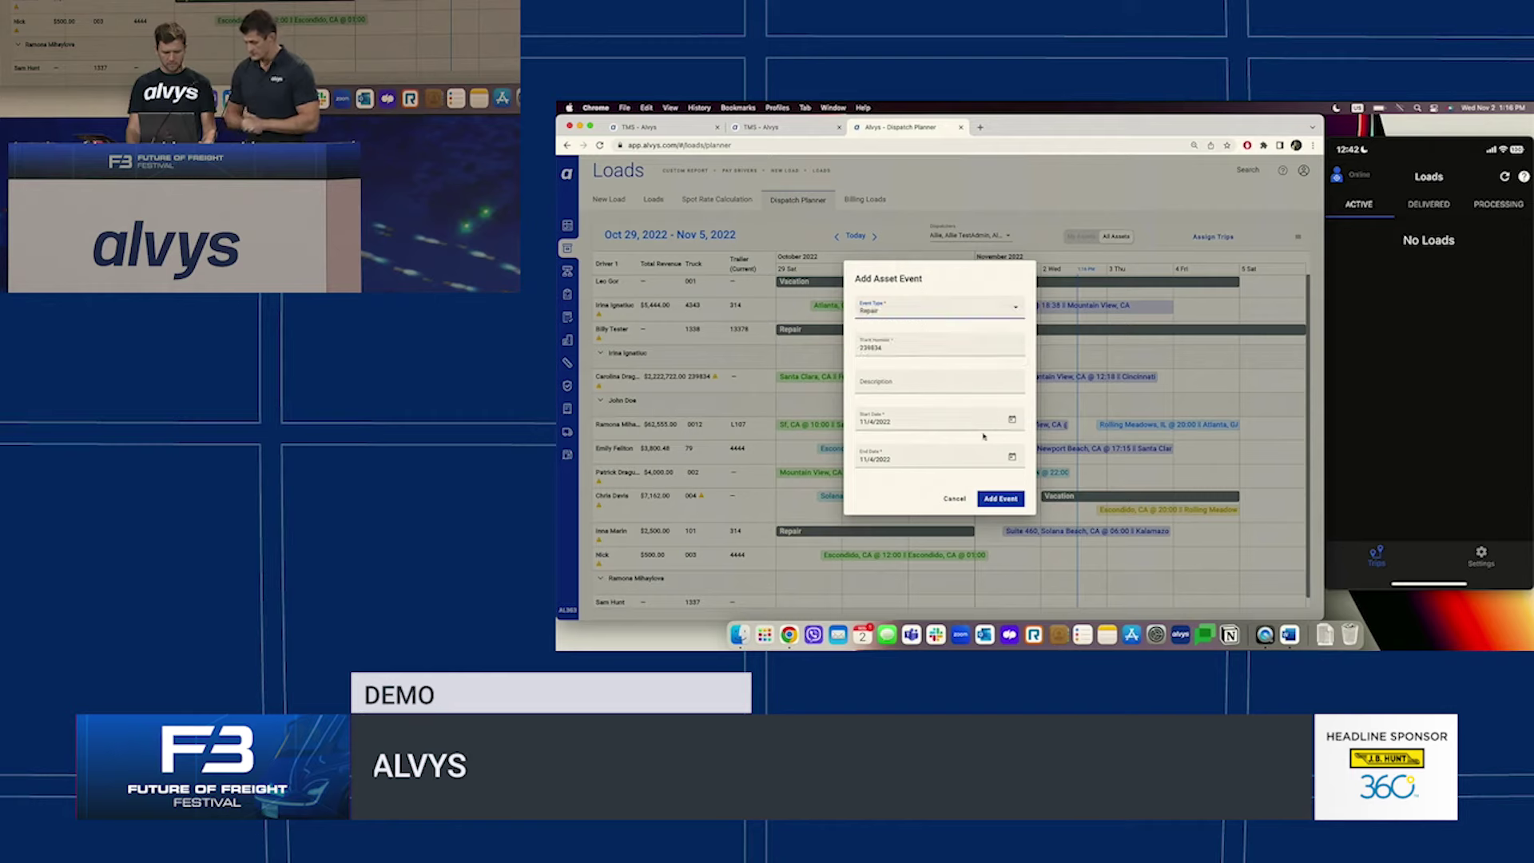
click(999, 501)
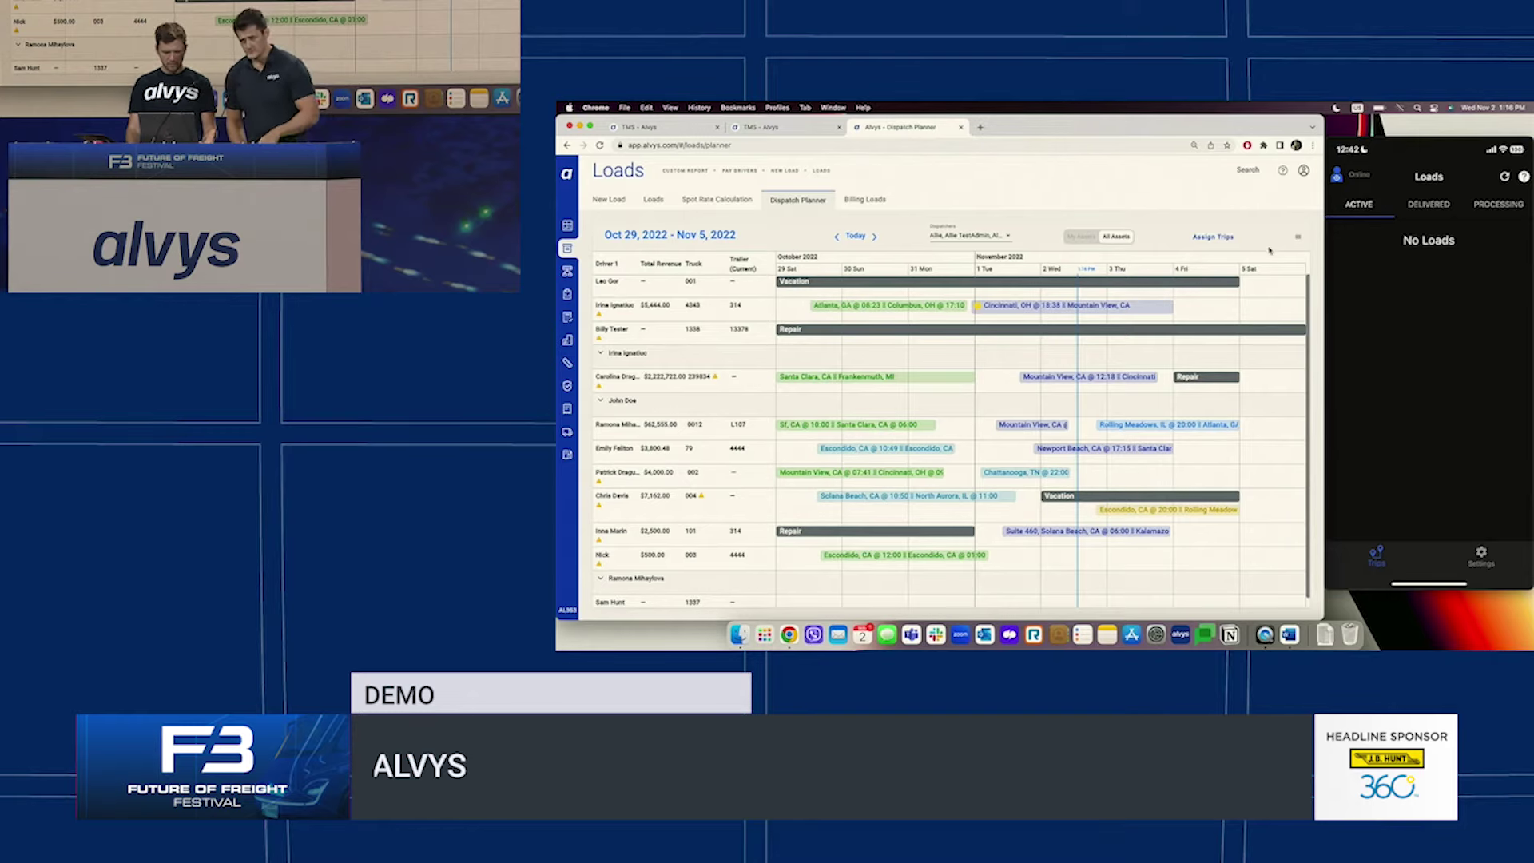
click(1213, 235)
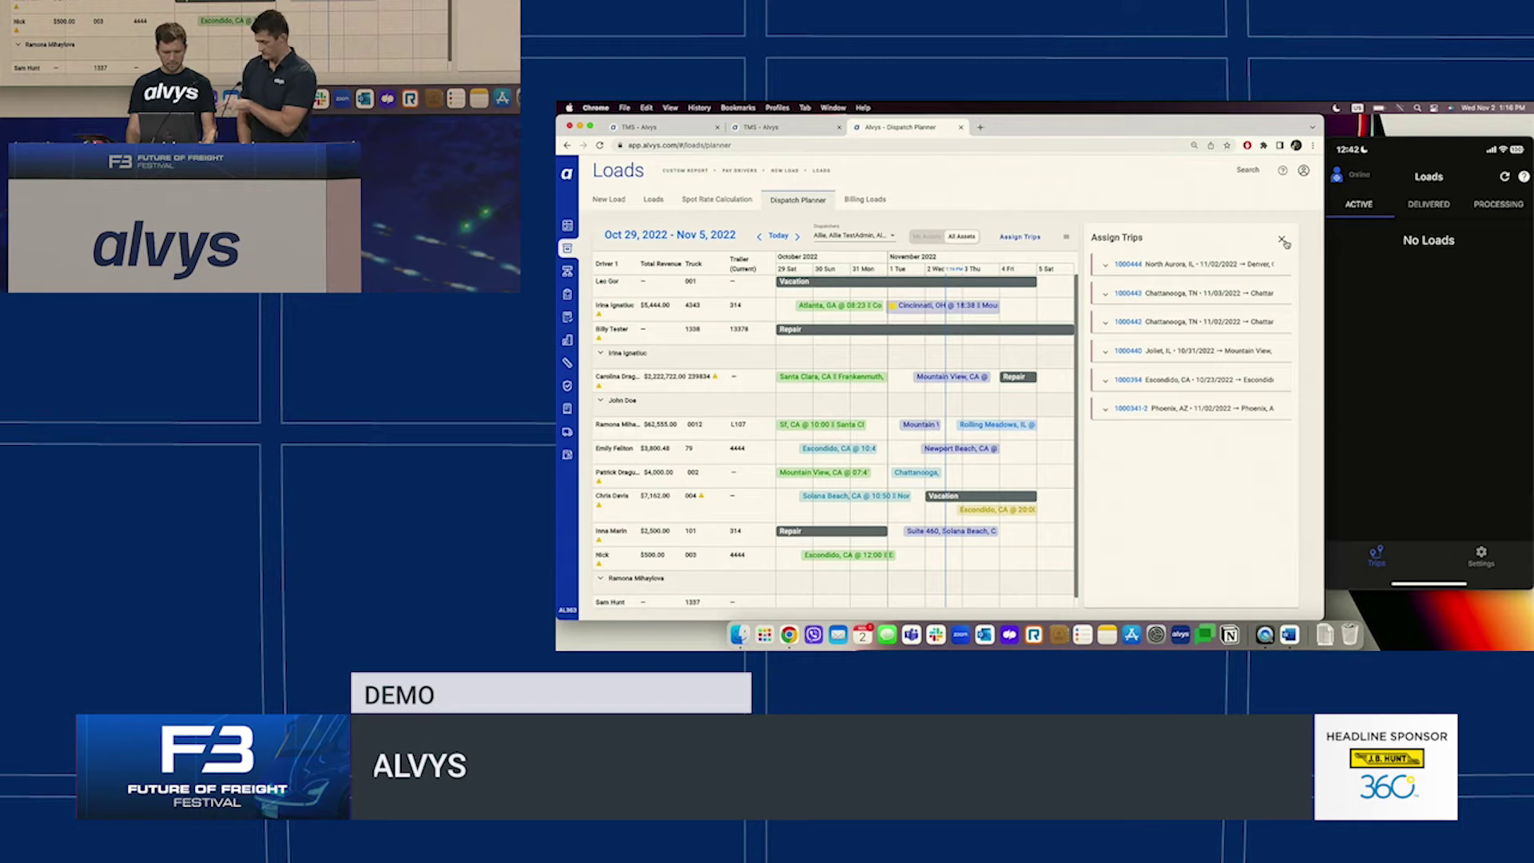
click(1285, 243)
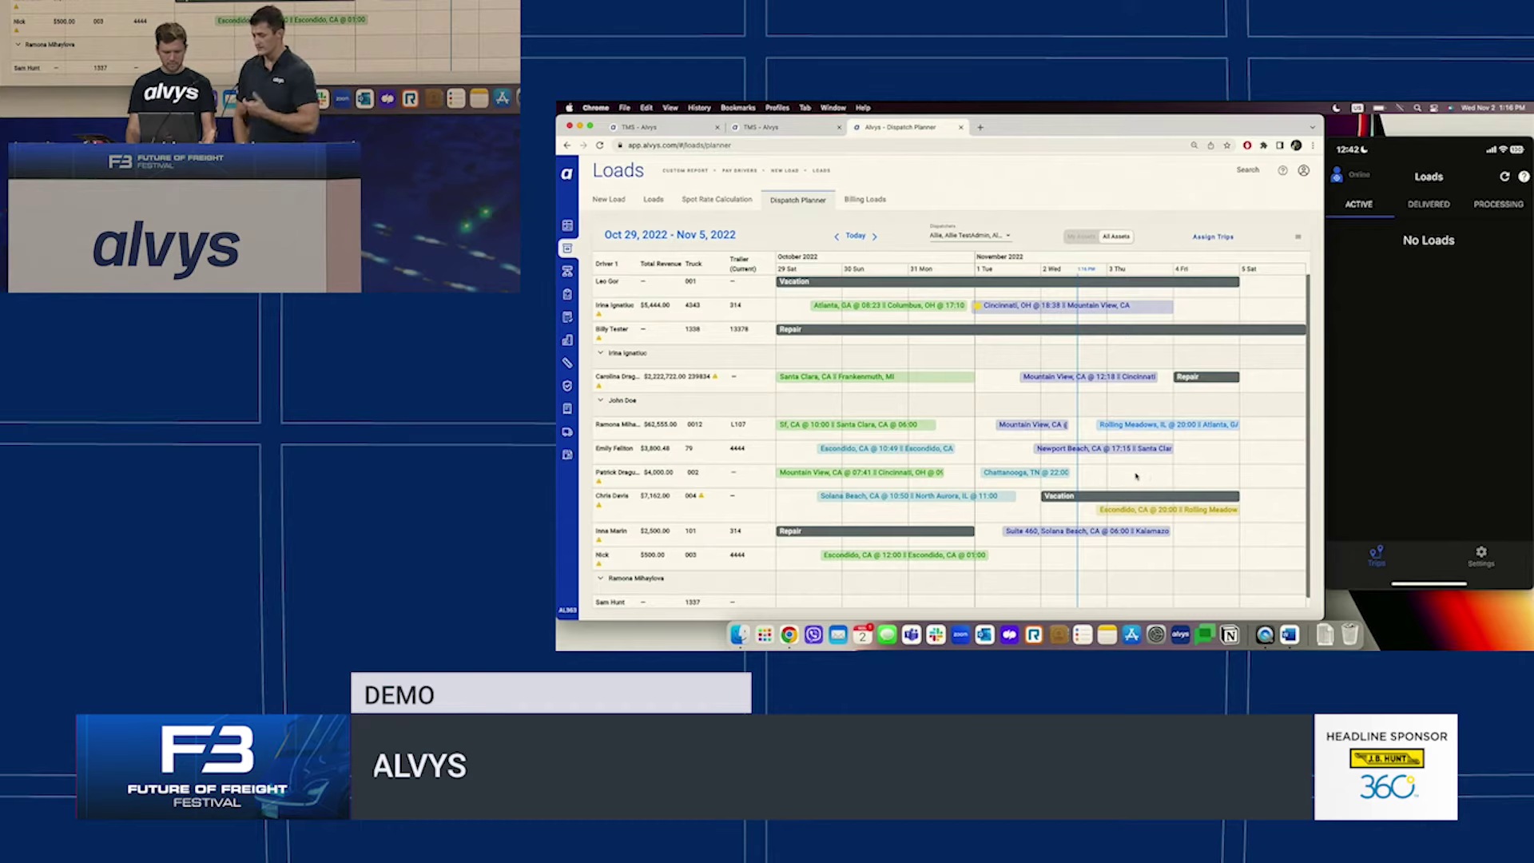
right_click(1128, 477)
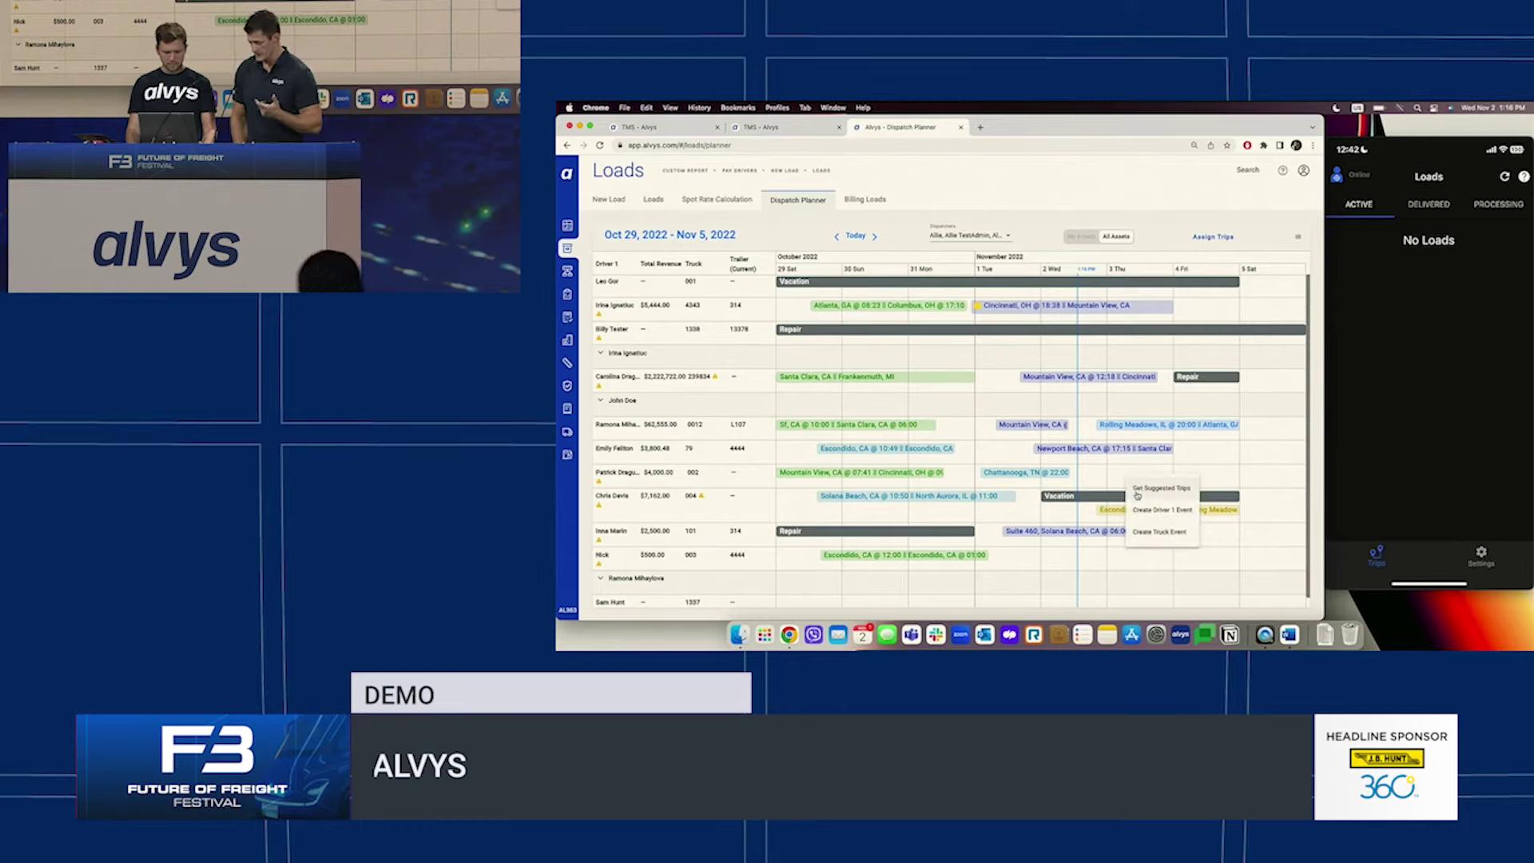
click(1138, 492)
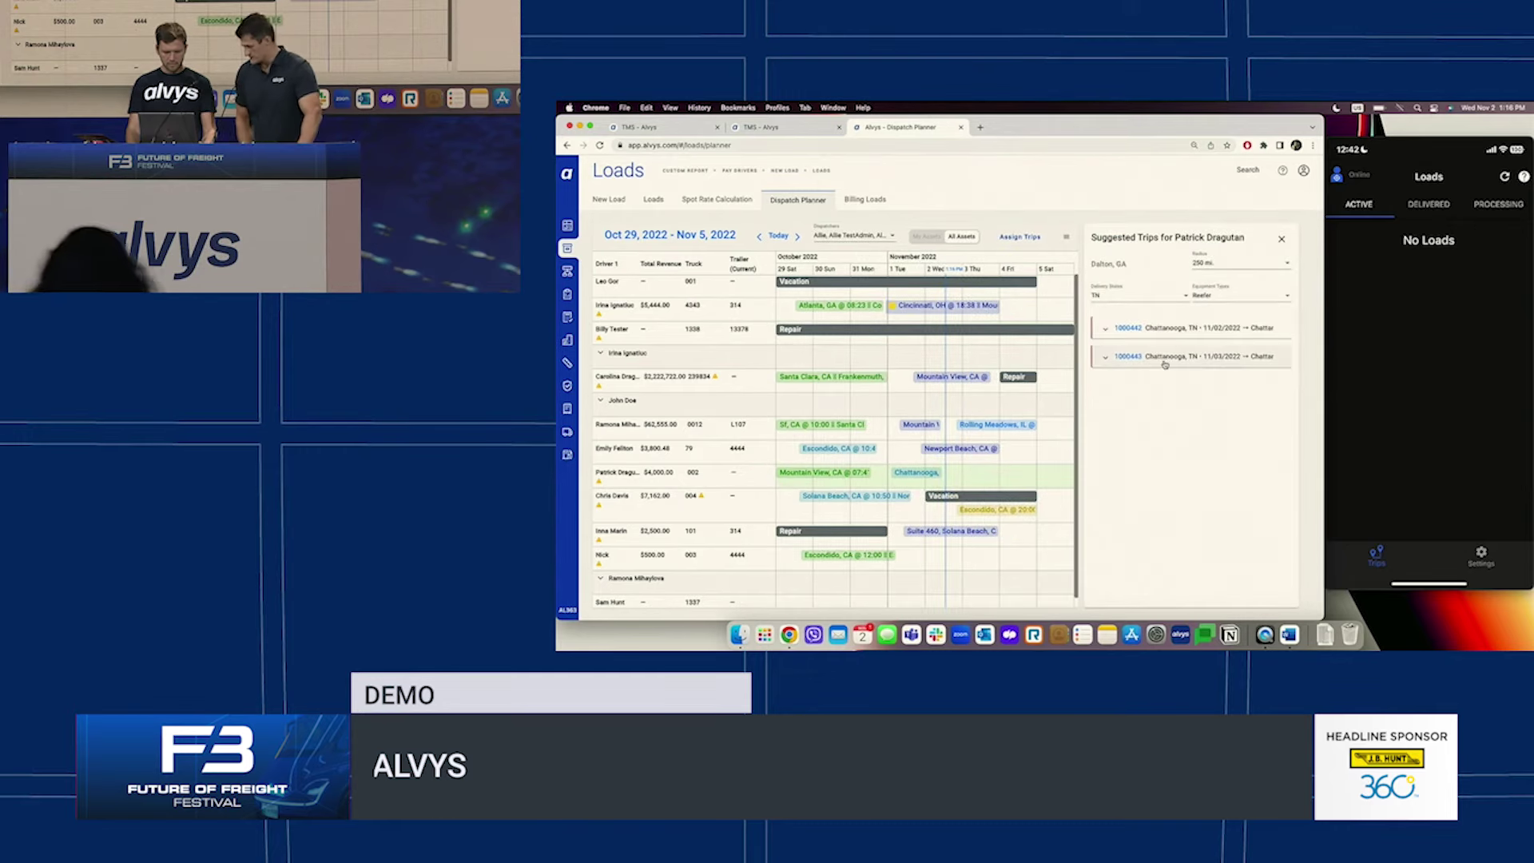
click(1161, 366)
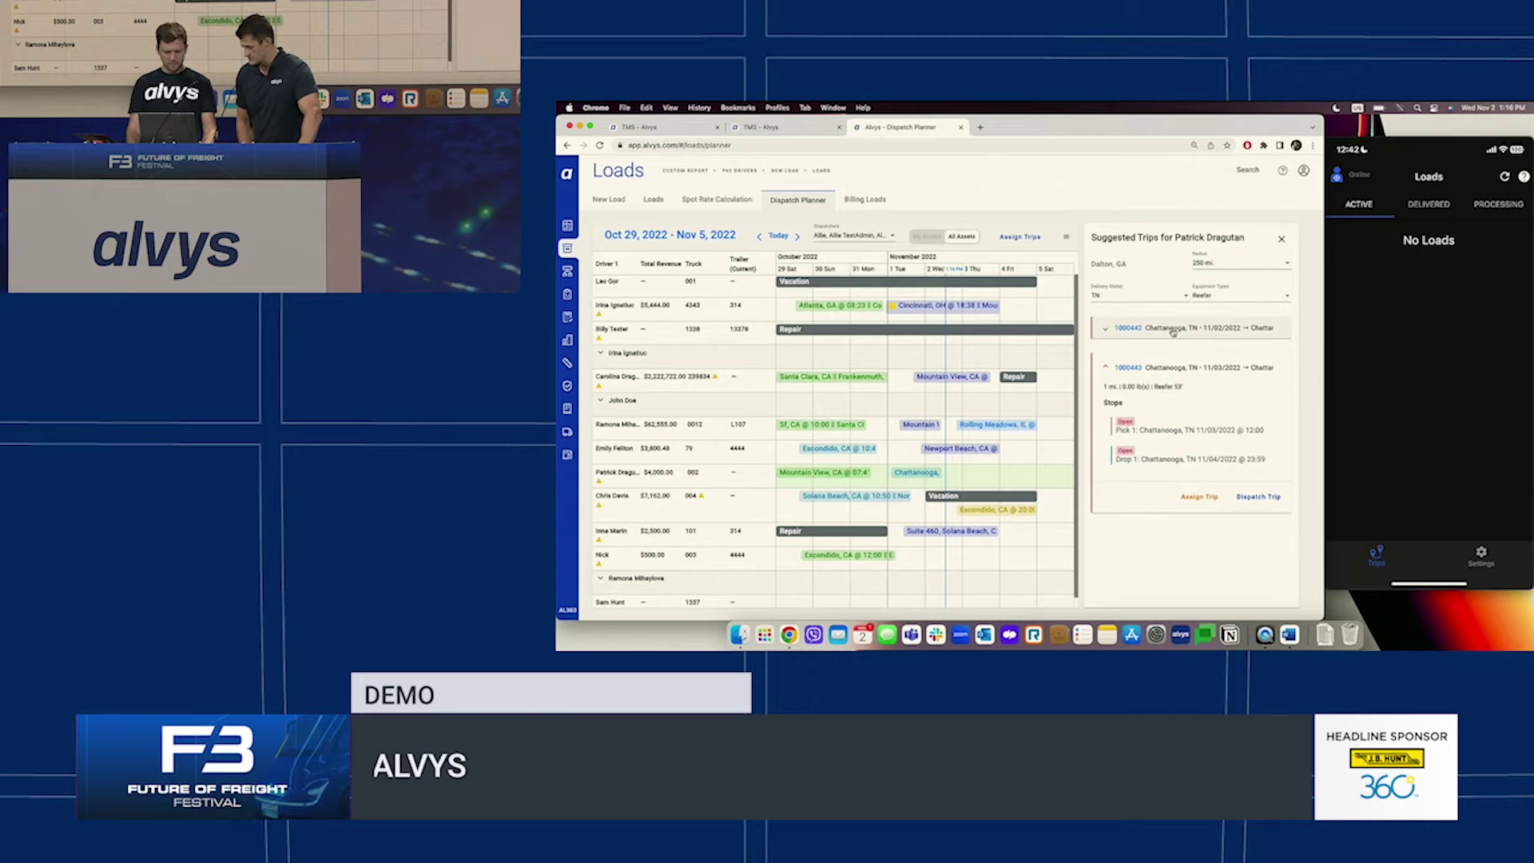
click(1173, 333)
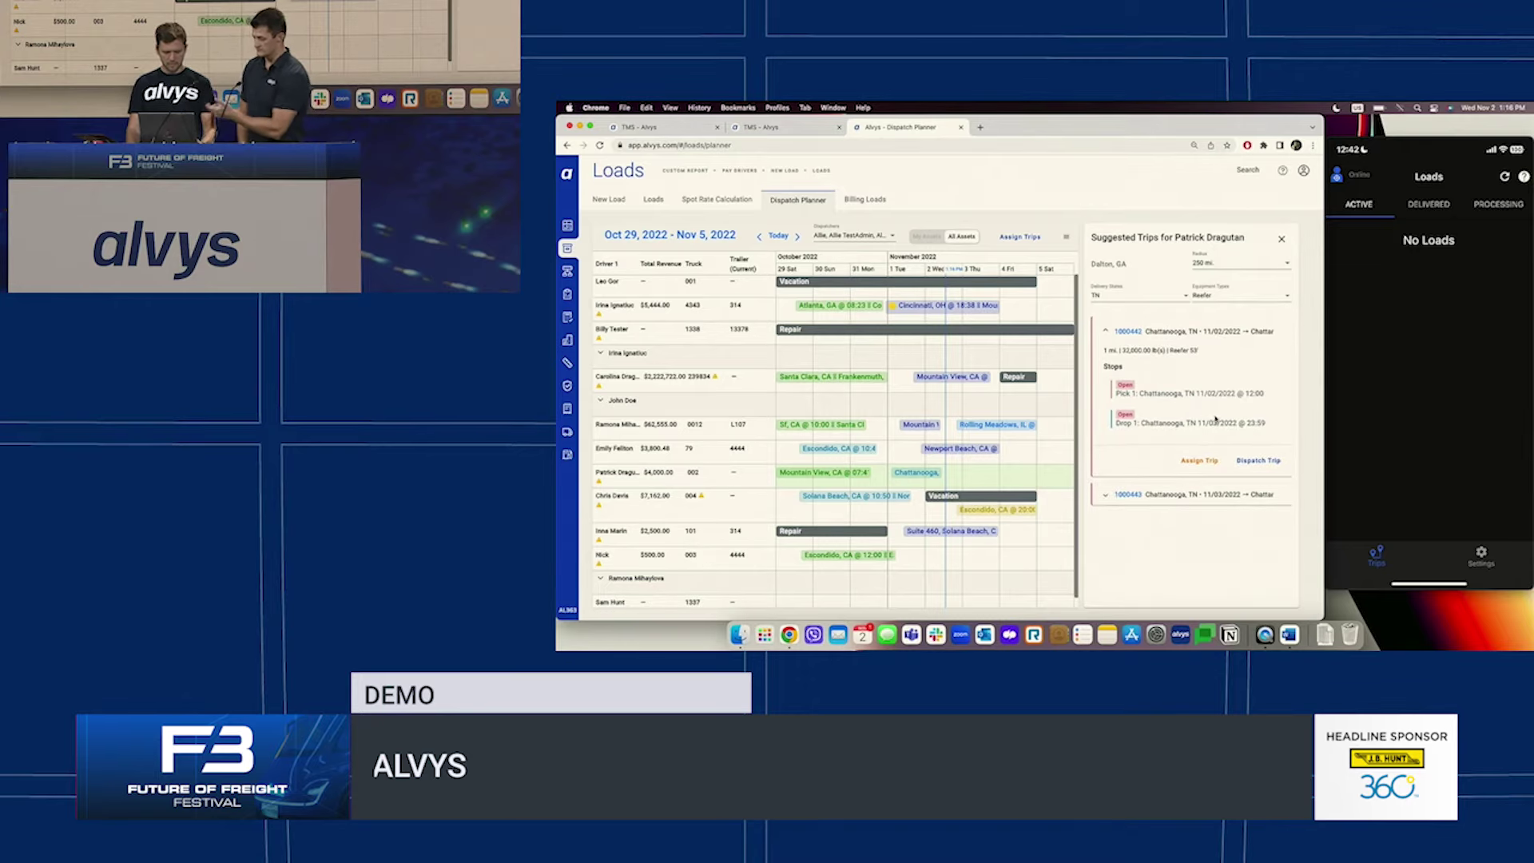
click(1250, 462)
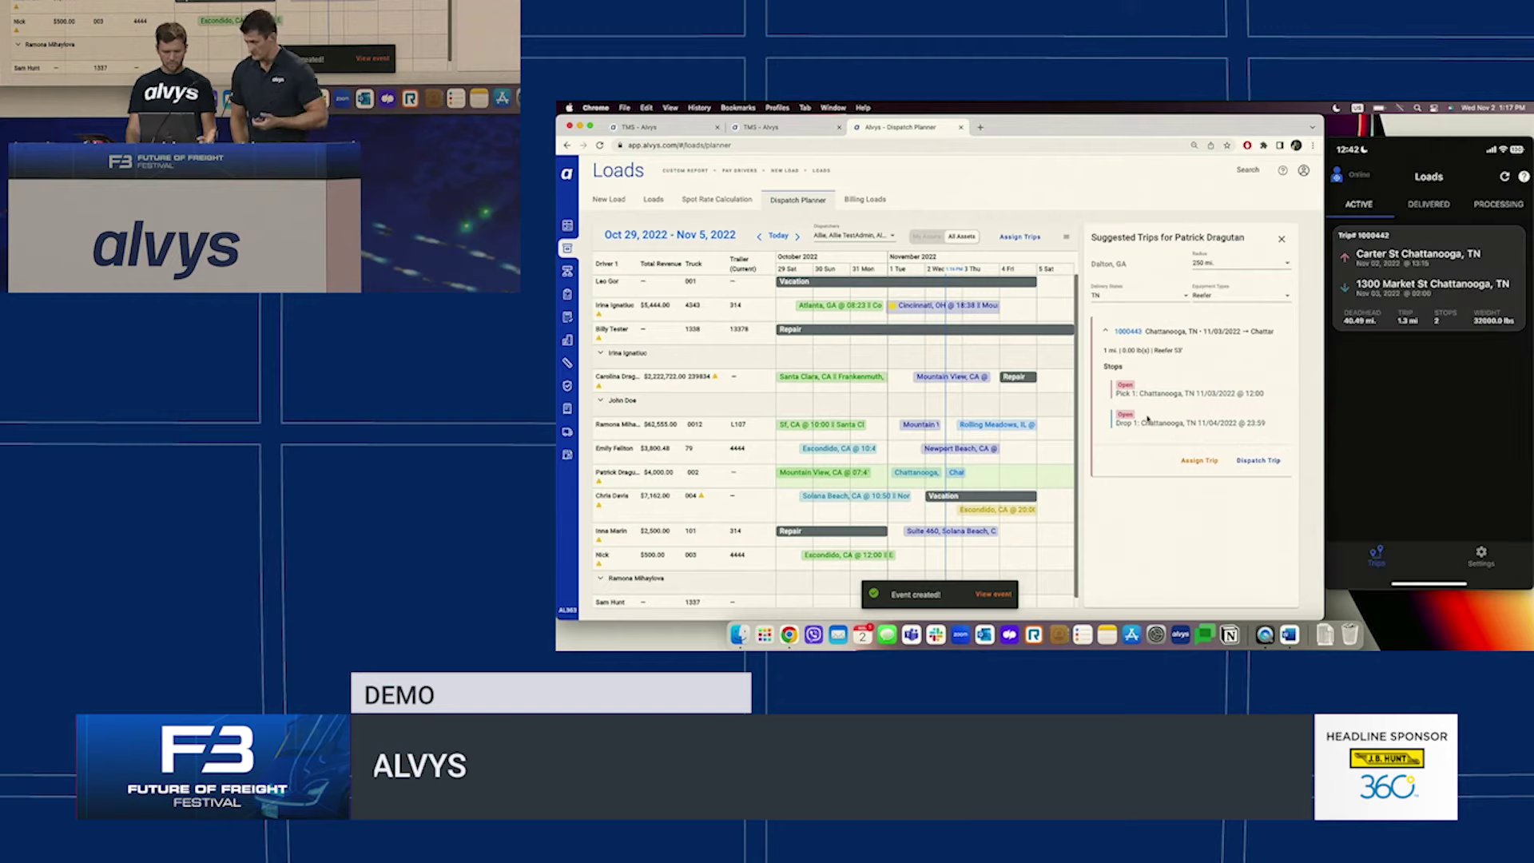
click(1283, 240)
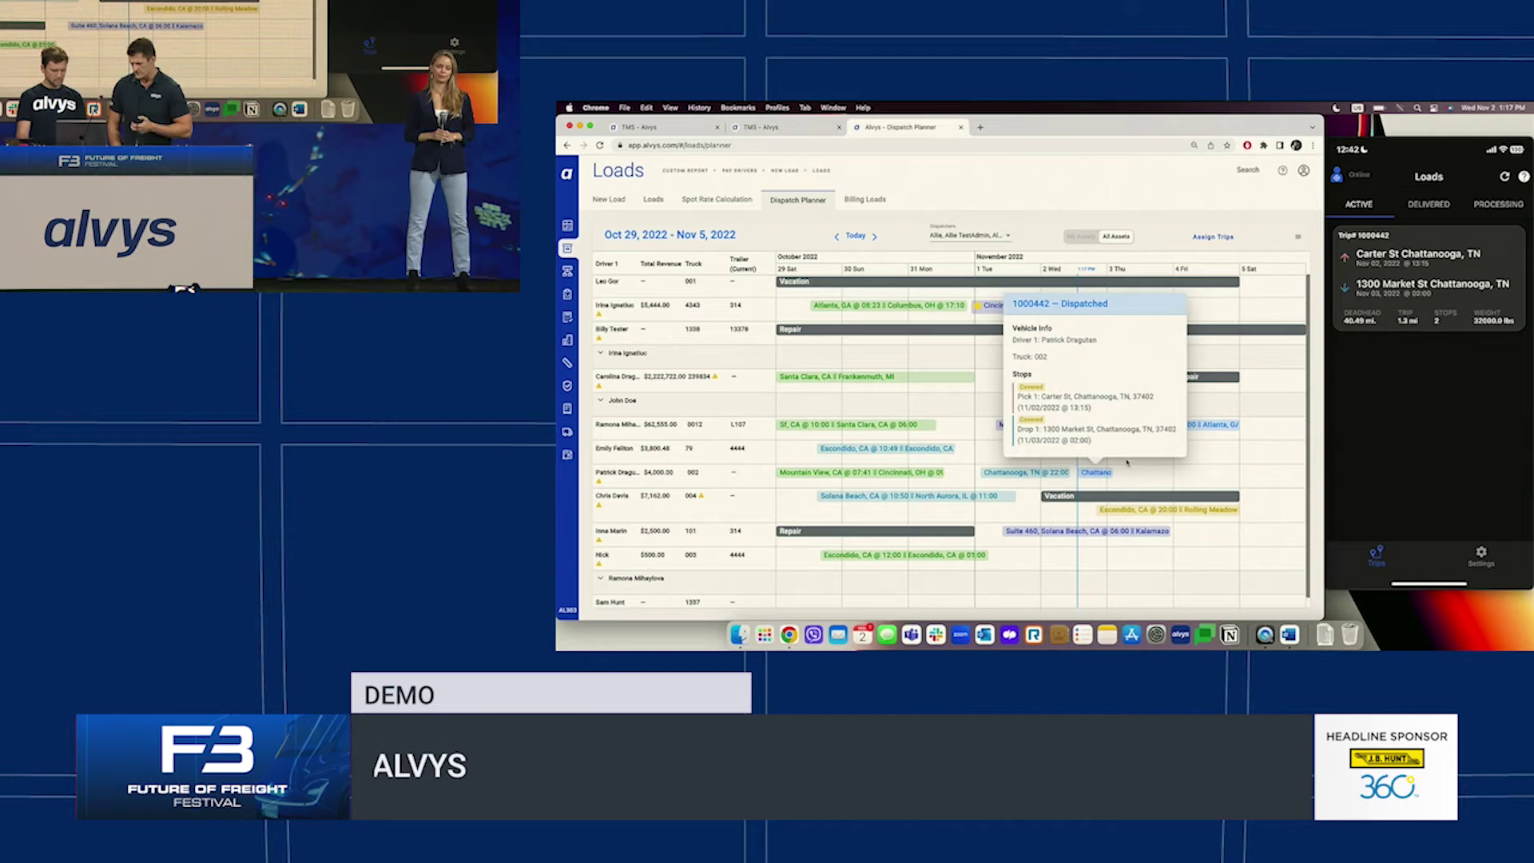
click(1101, 306)
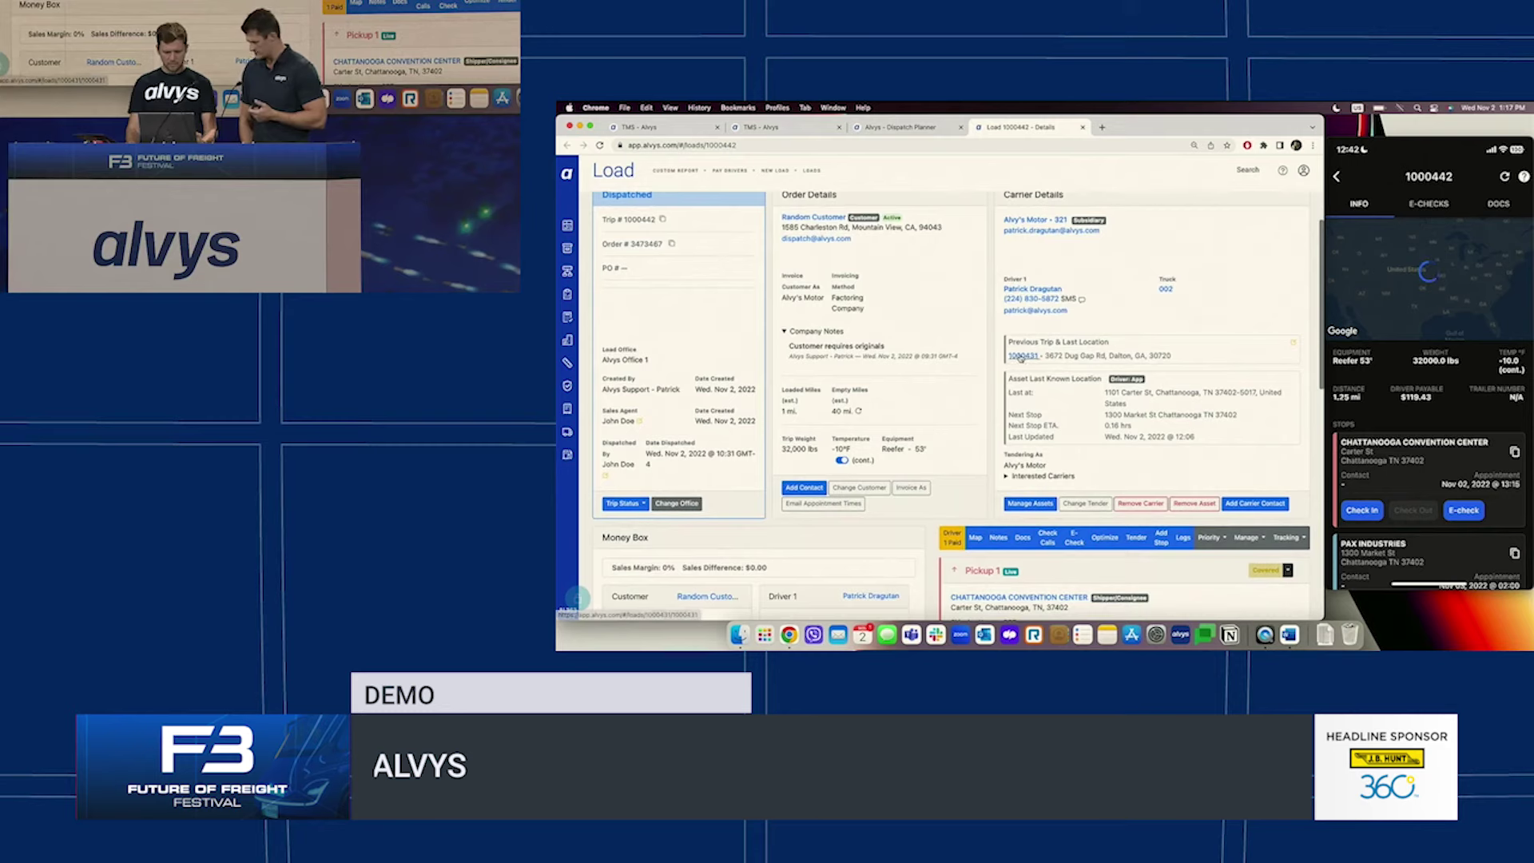
scroll(1020, 396, down, 3)
scroll(1022, 372, down, 2)
scroll(1021, 368, down, 1)
scroll(1021, 369, down, 2)
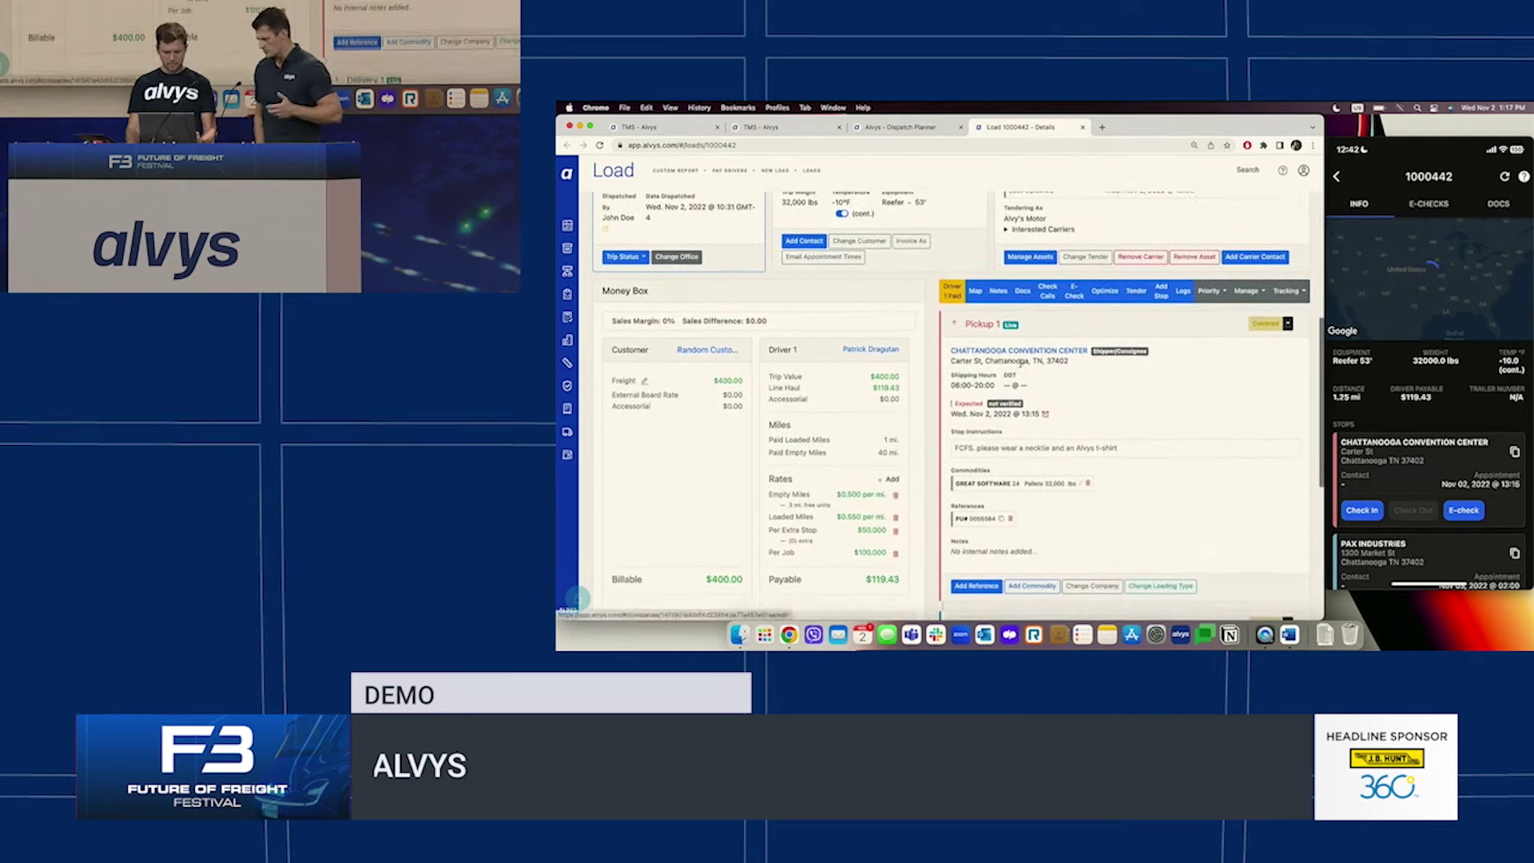
scroll(1025, 370, down, 2)
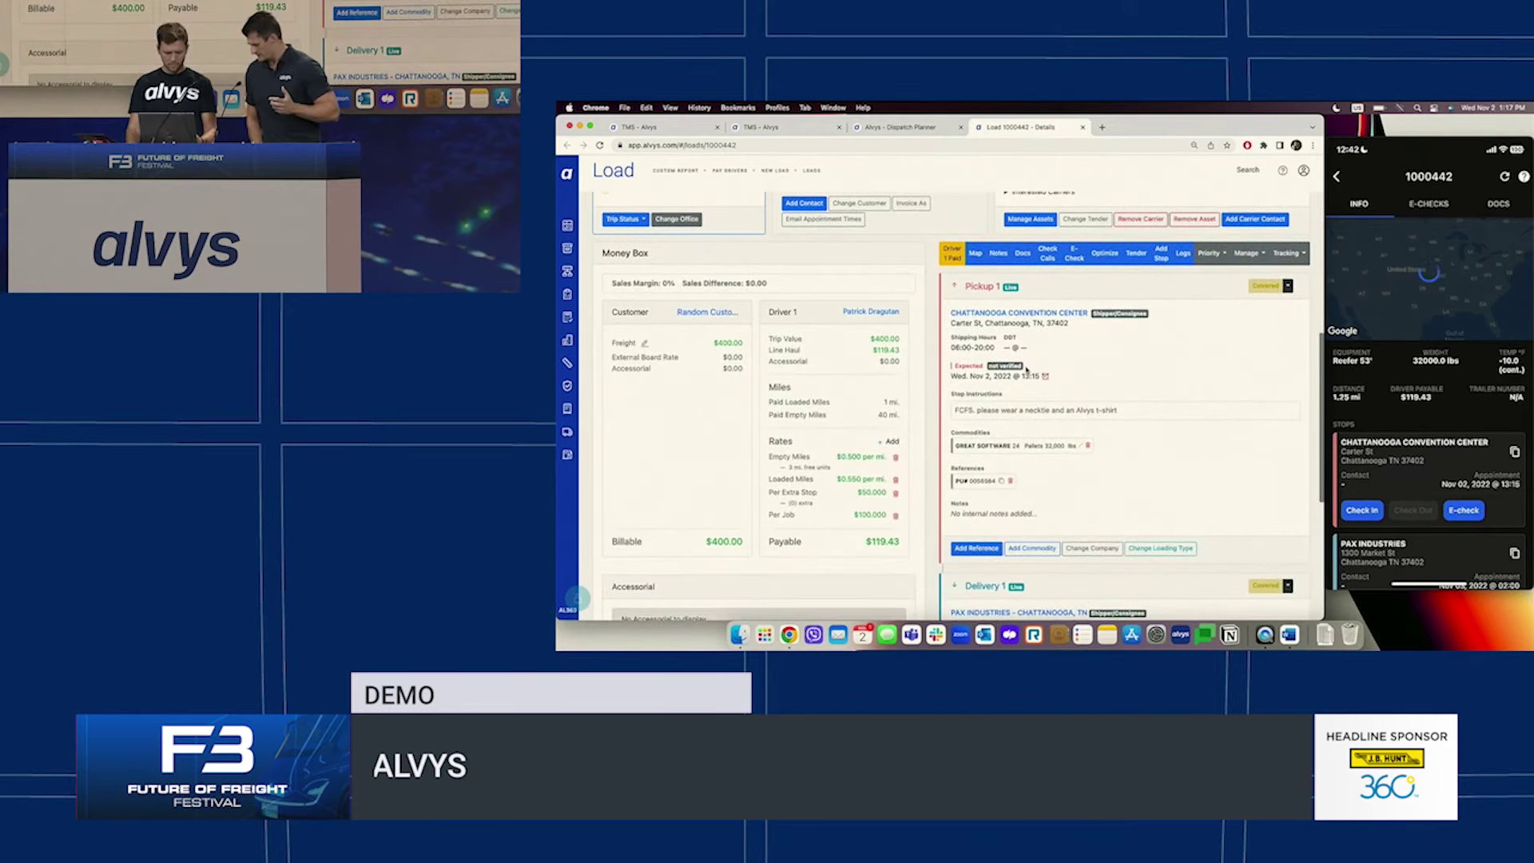
scroll(1430, 409, down, 3)
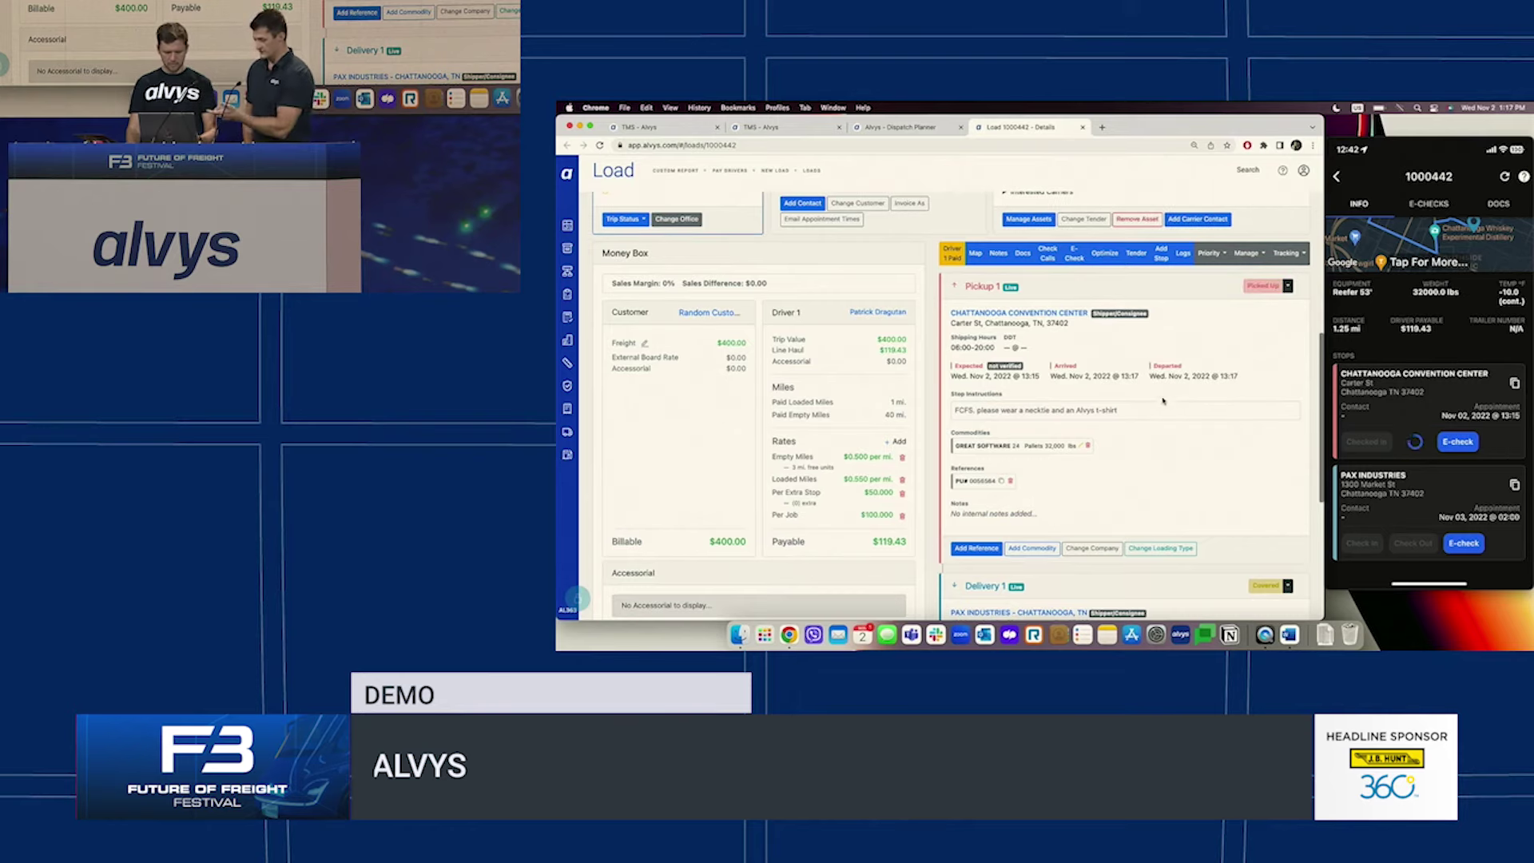
scroll(1244, 398, down, 1)
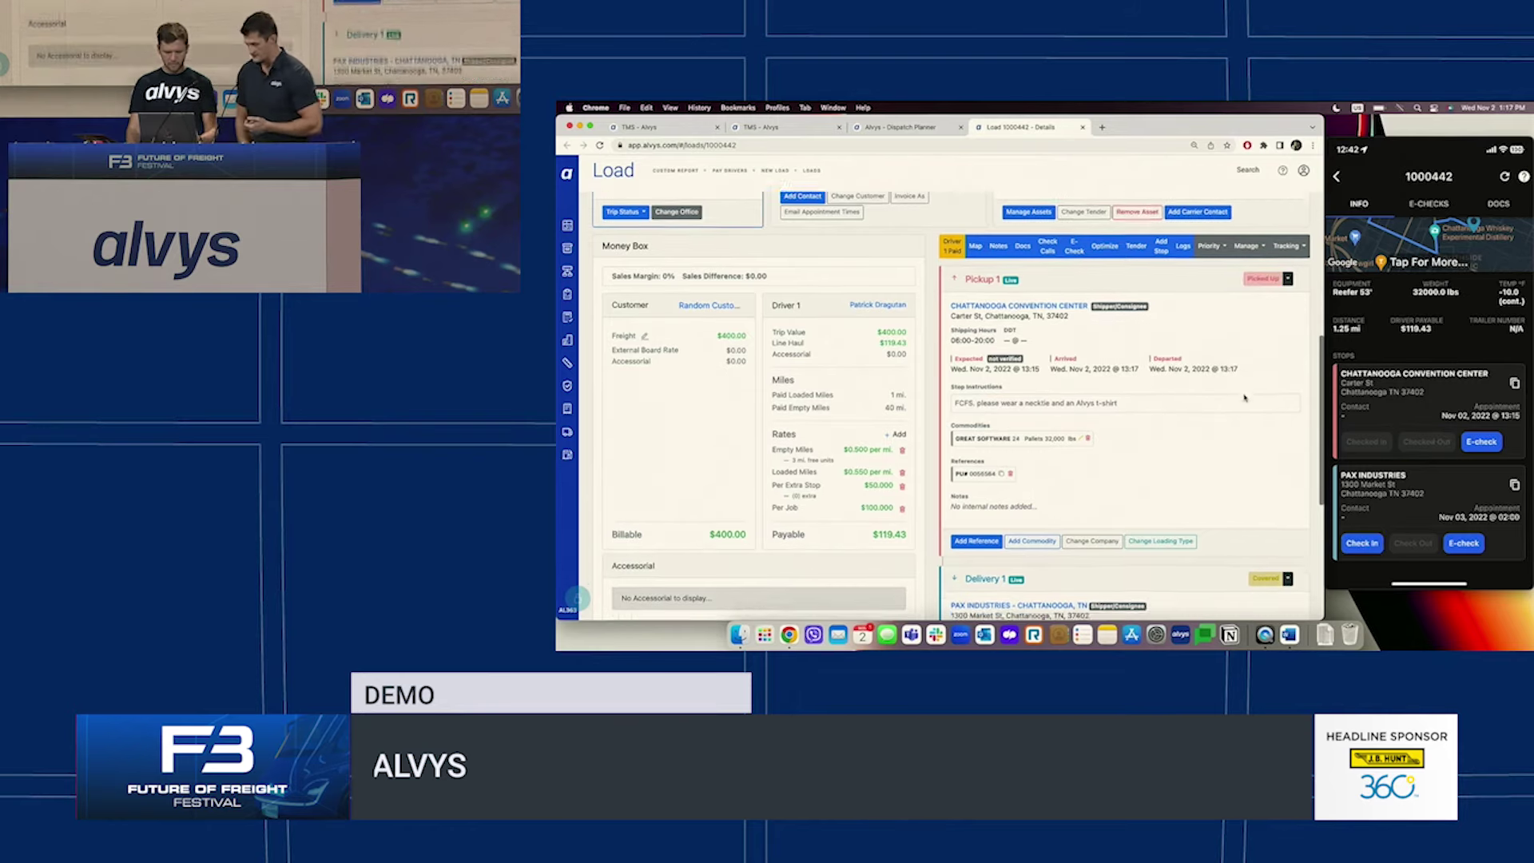
scroll(1244, 398, down, 1)
scroll(1244, 399, down, 1)
scroll(1244, 398, down, 1)
scroll(1245, 399, down, 1)
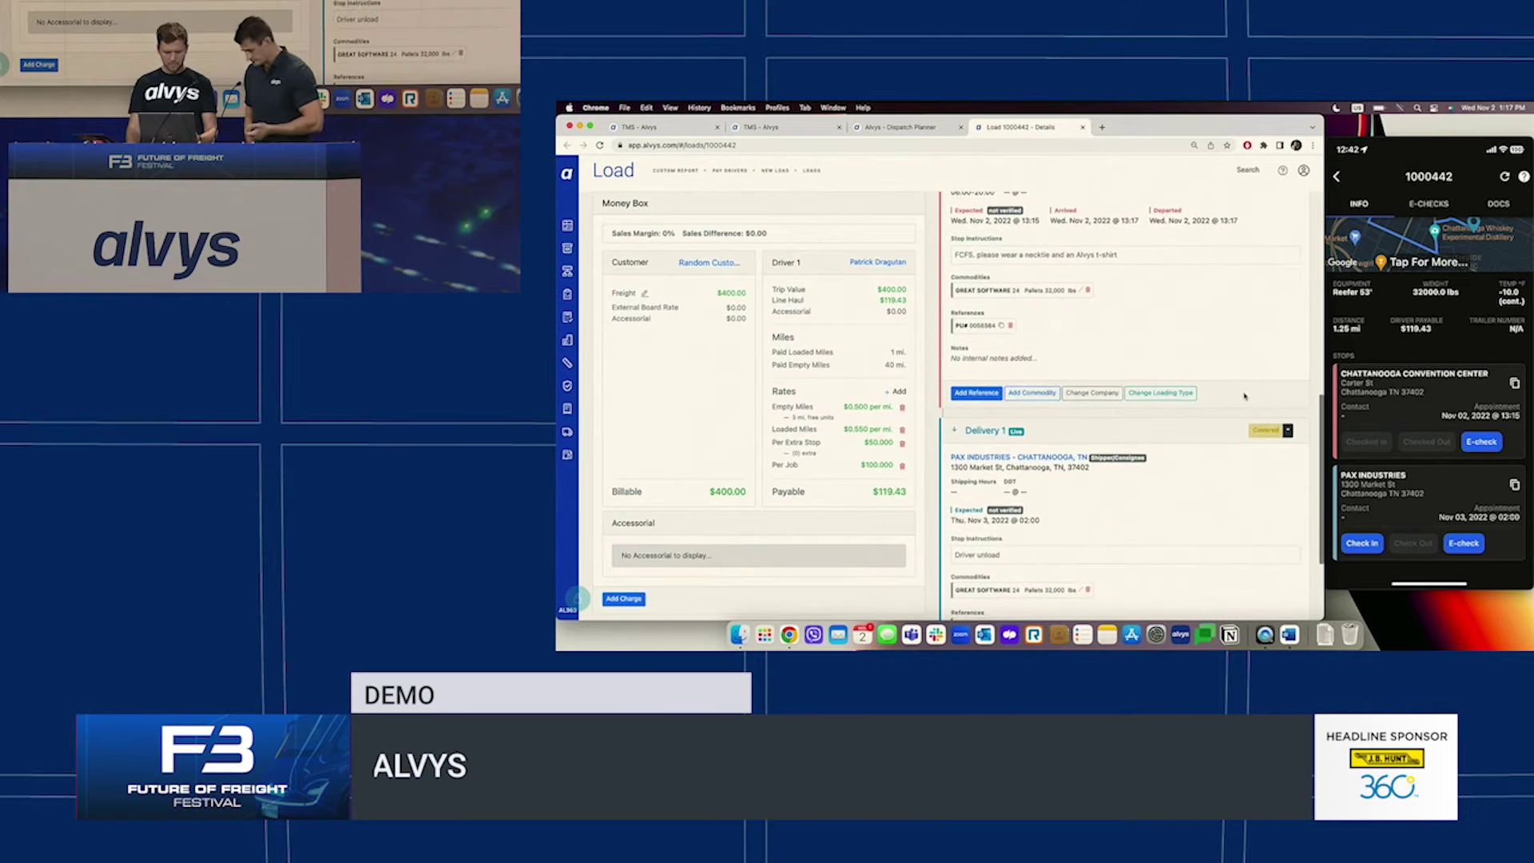
scroll(1244, 398, down, 1)
scroll(1244, 398, down, 1)
scroll(1244, 399, down, 1)
scroll(1244, 395, down, 1)
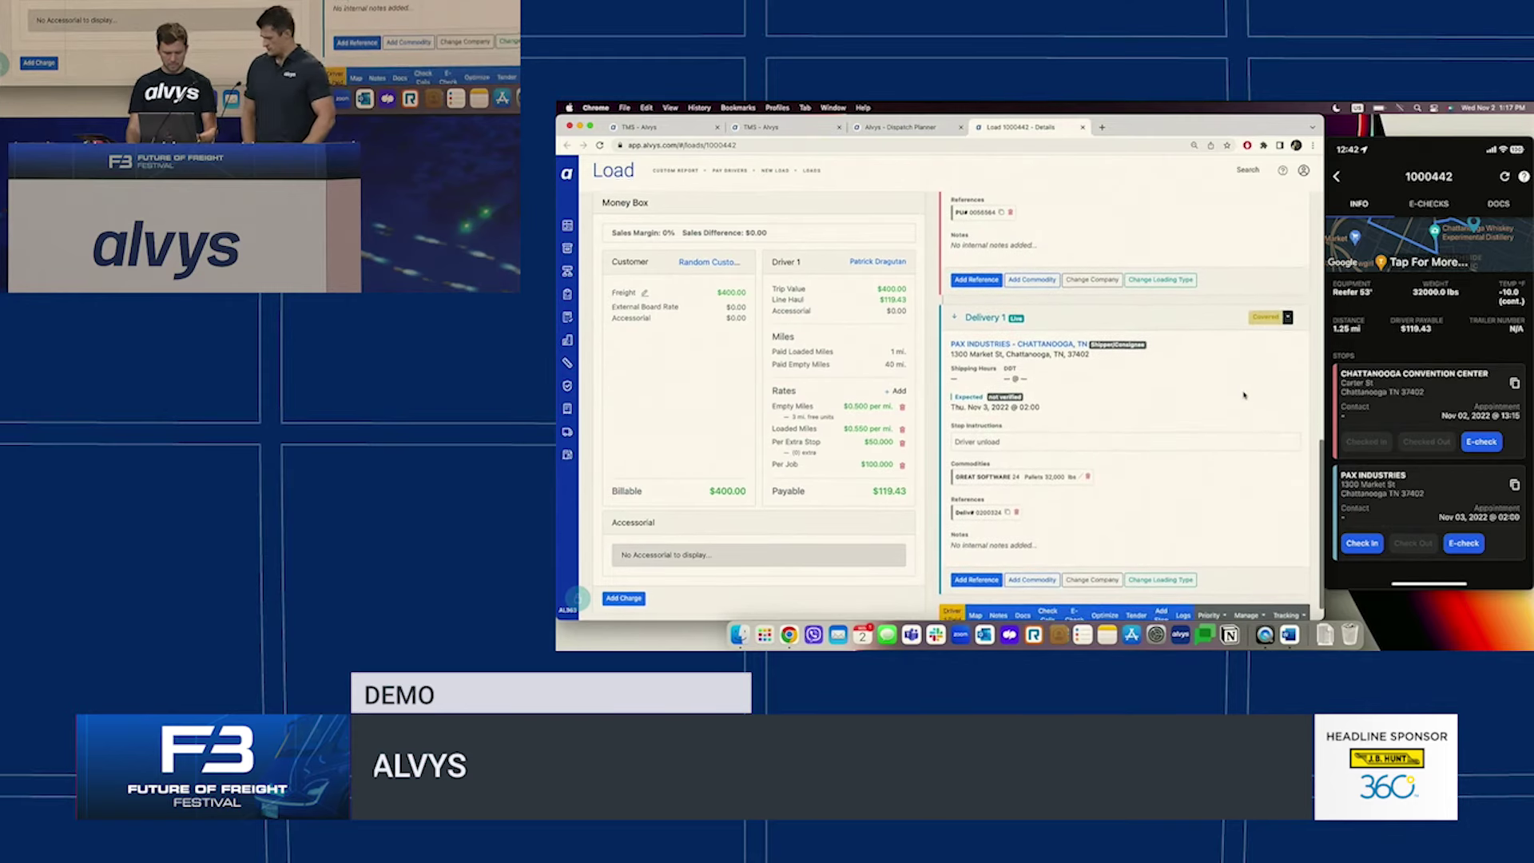
scroll(1244, 396, down, 1)
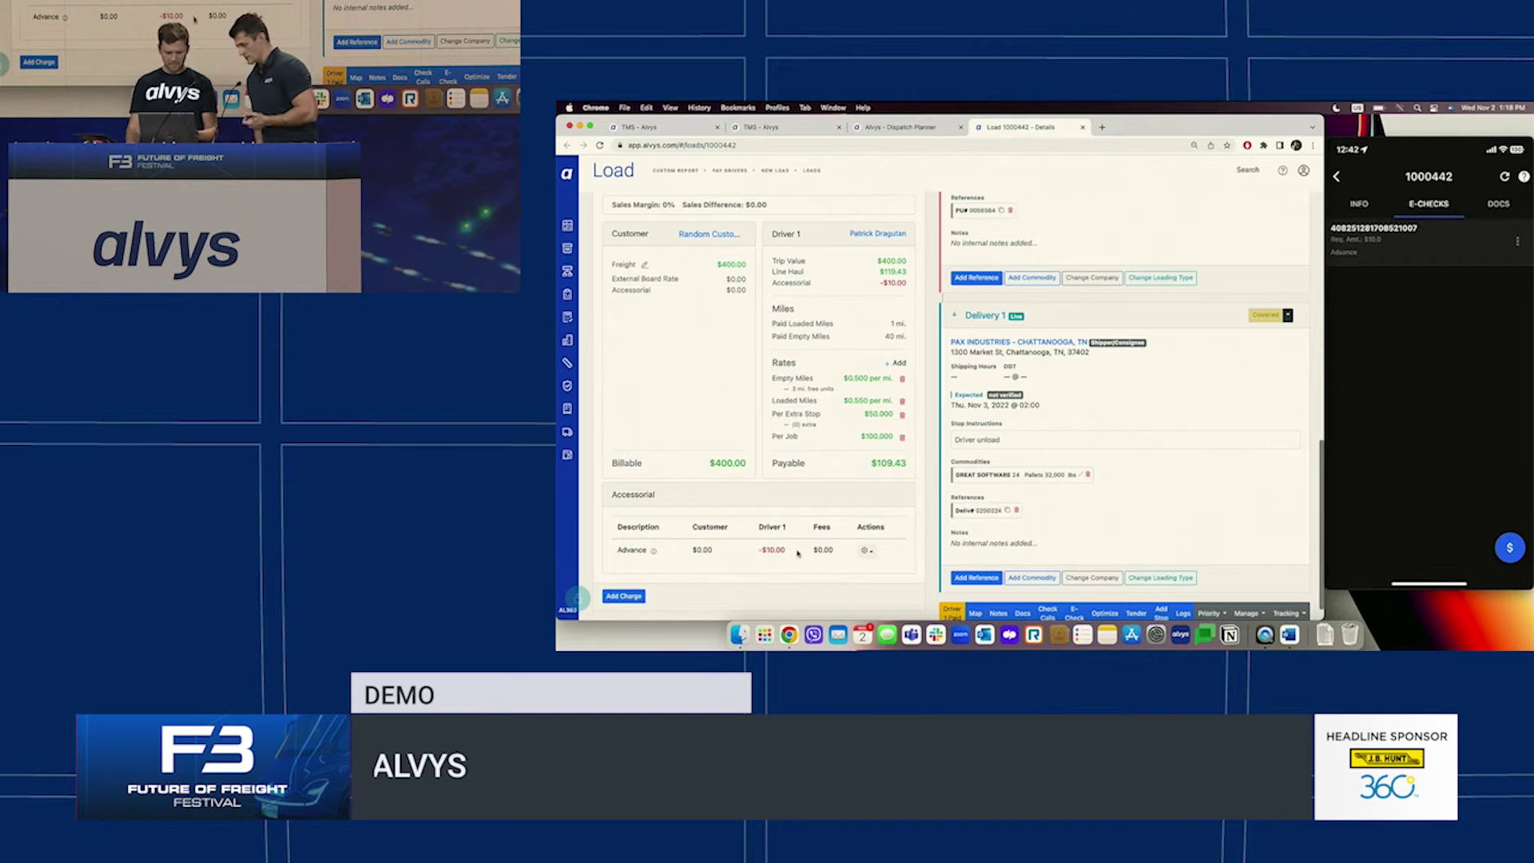
- Highlight the driver's -$10.00 advance, then clear the advance and accessorial amounts
drag(788, 553, 764, 553)
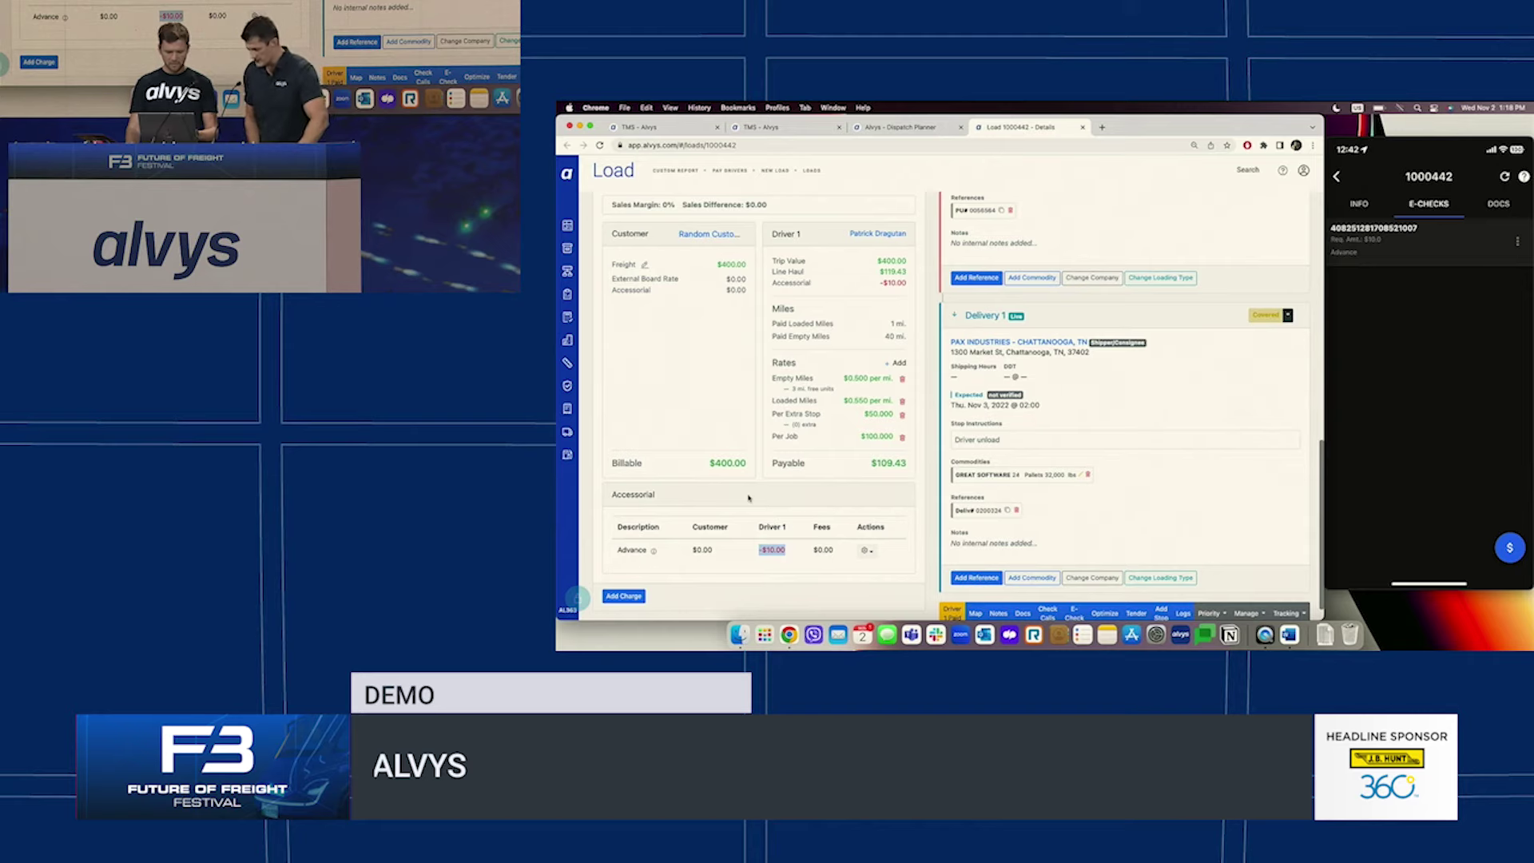
click(660, 545)
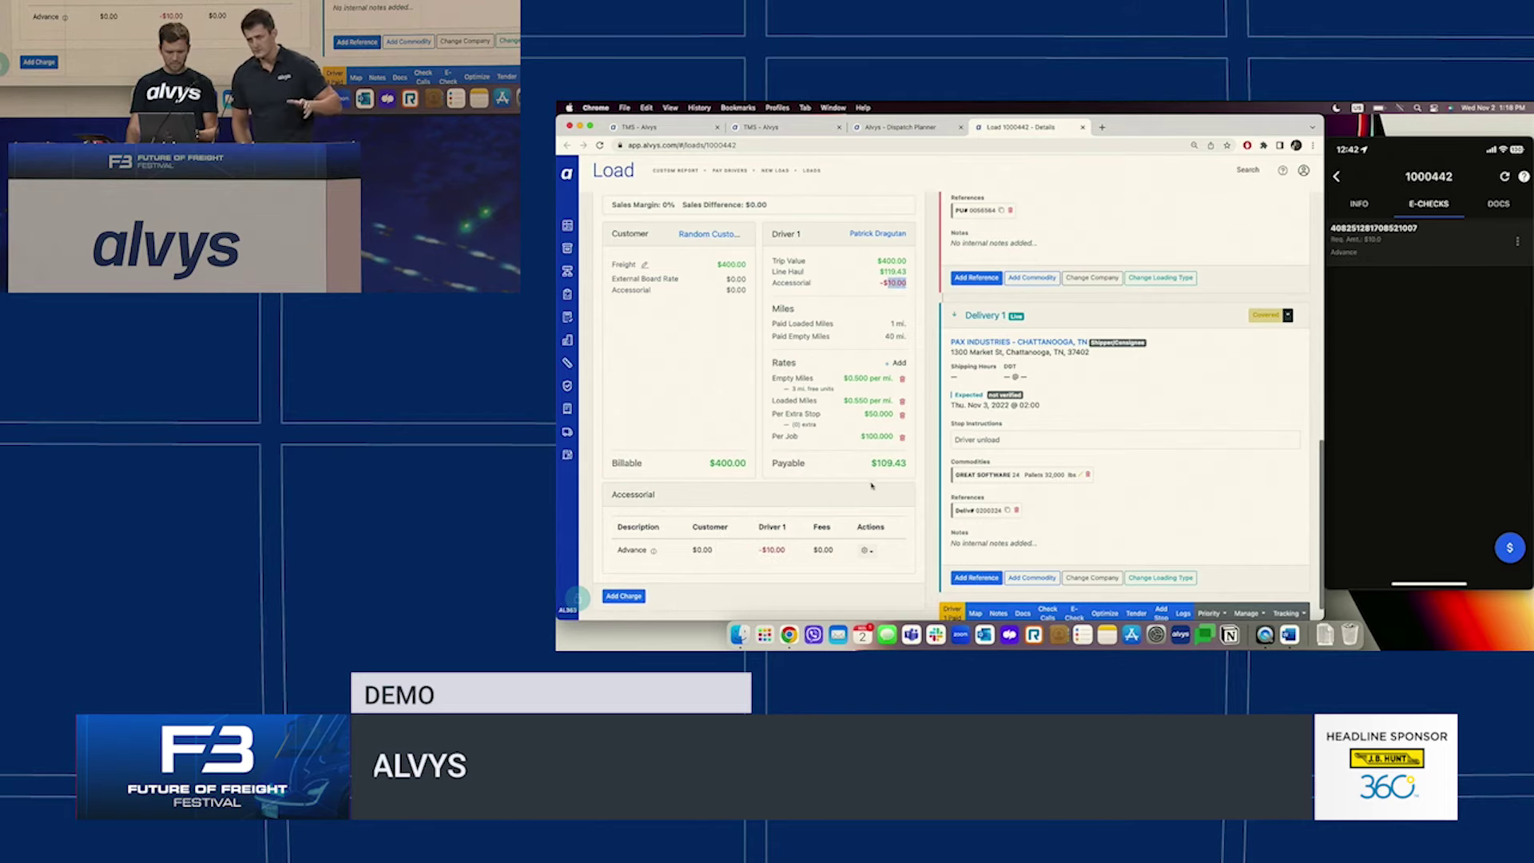
click(899, 466)
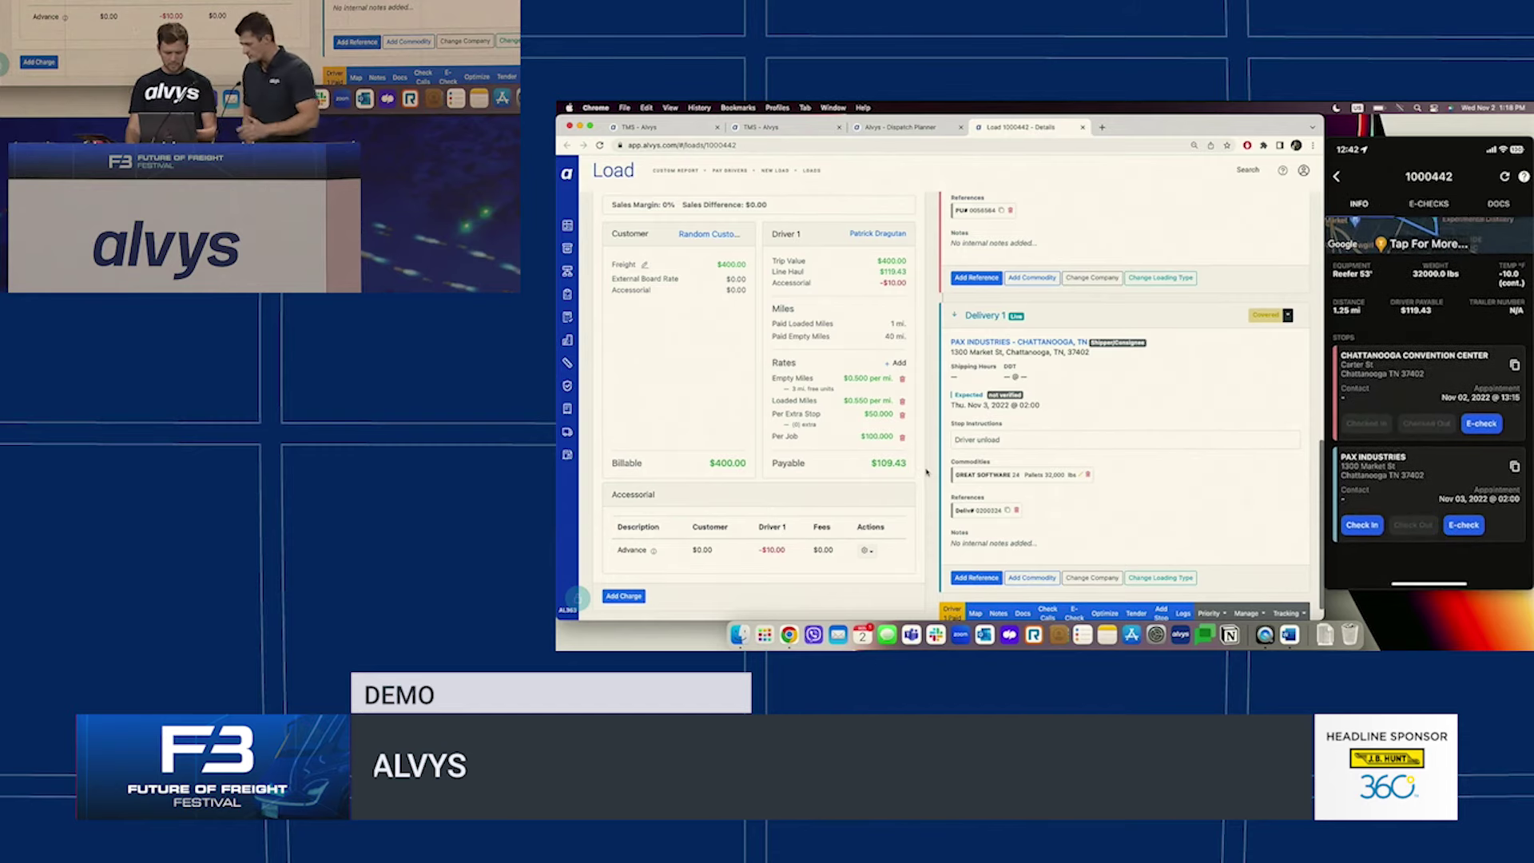
scroll(1091, 516, down, 2)
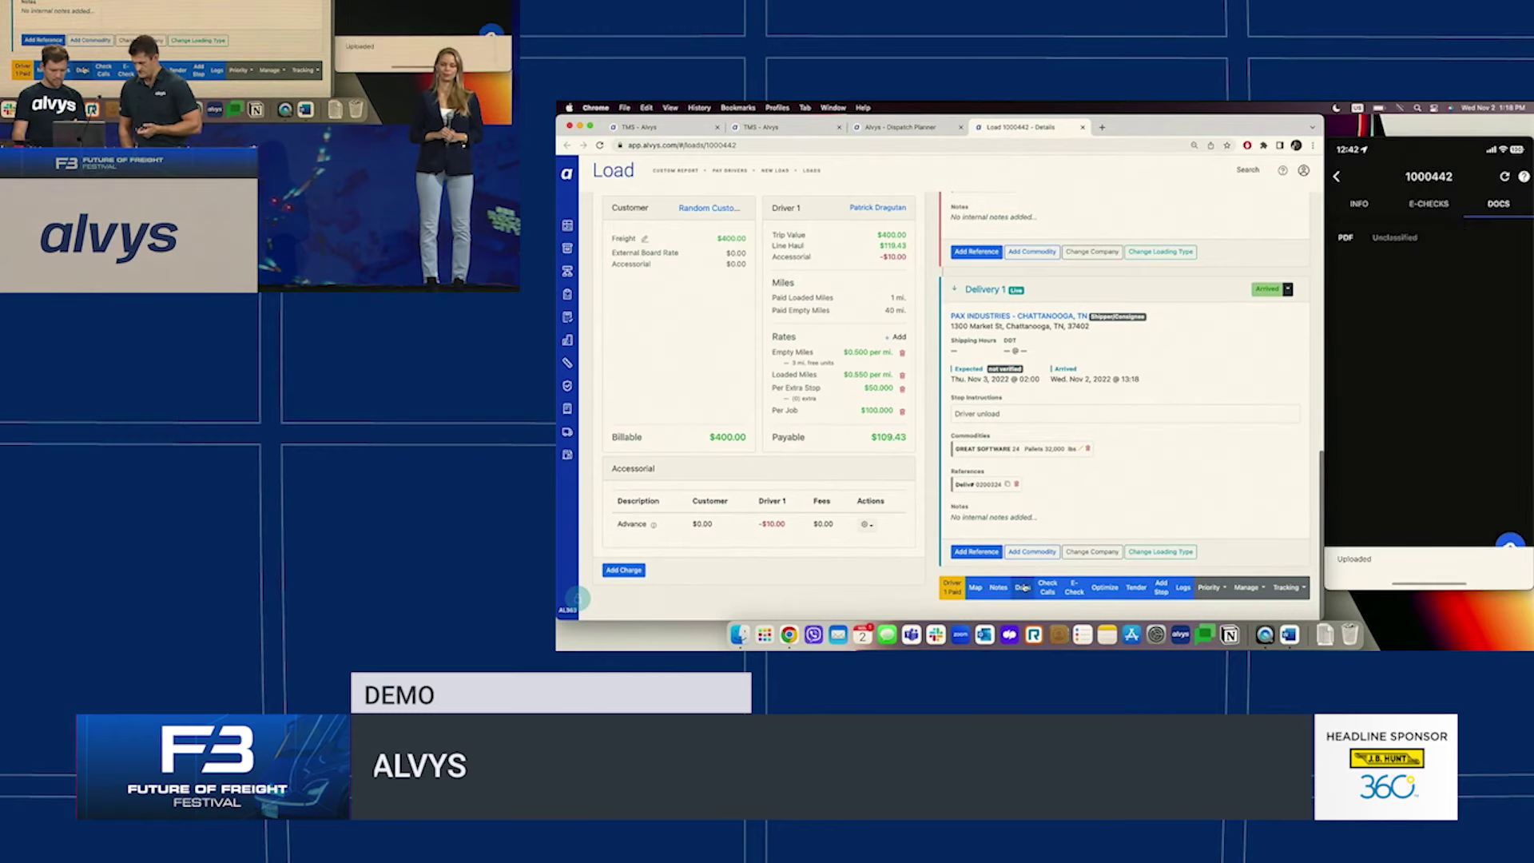
- Open load 1000442's documents, view the driver's uploaded delivery file, then close the list
click(1023, 587)
click(854, 397)
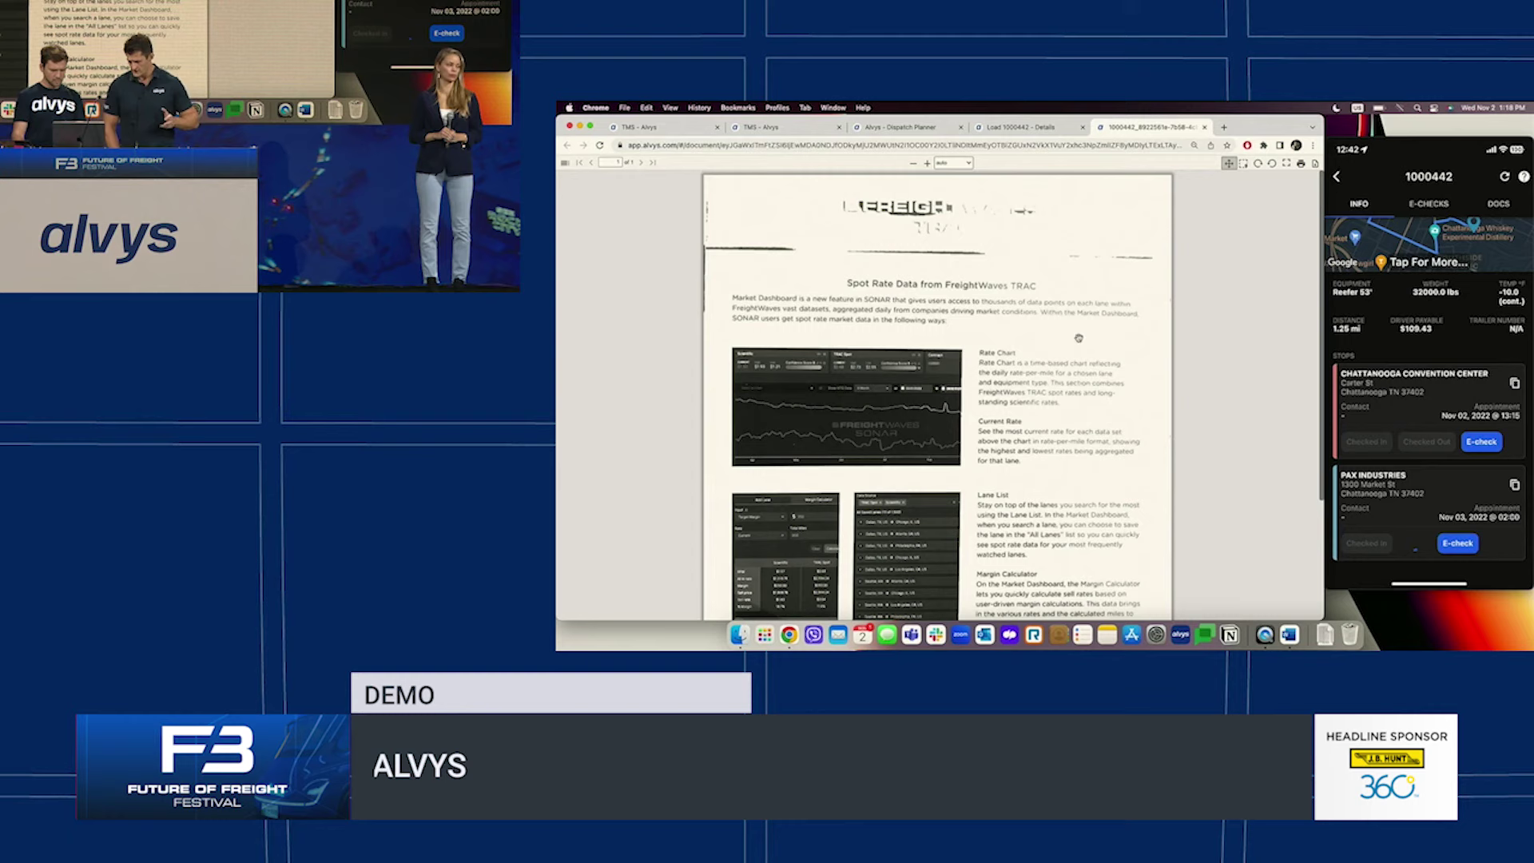
click(940, 125)
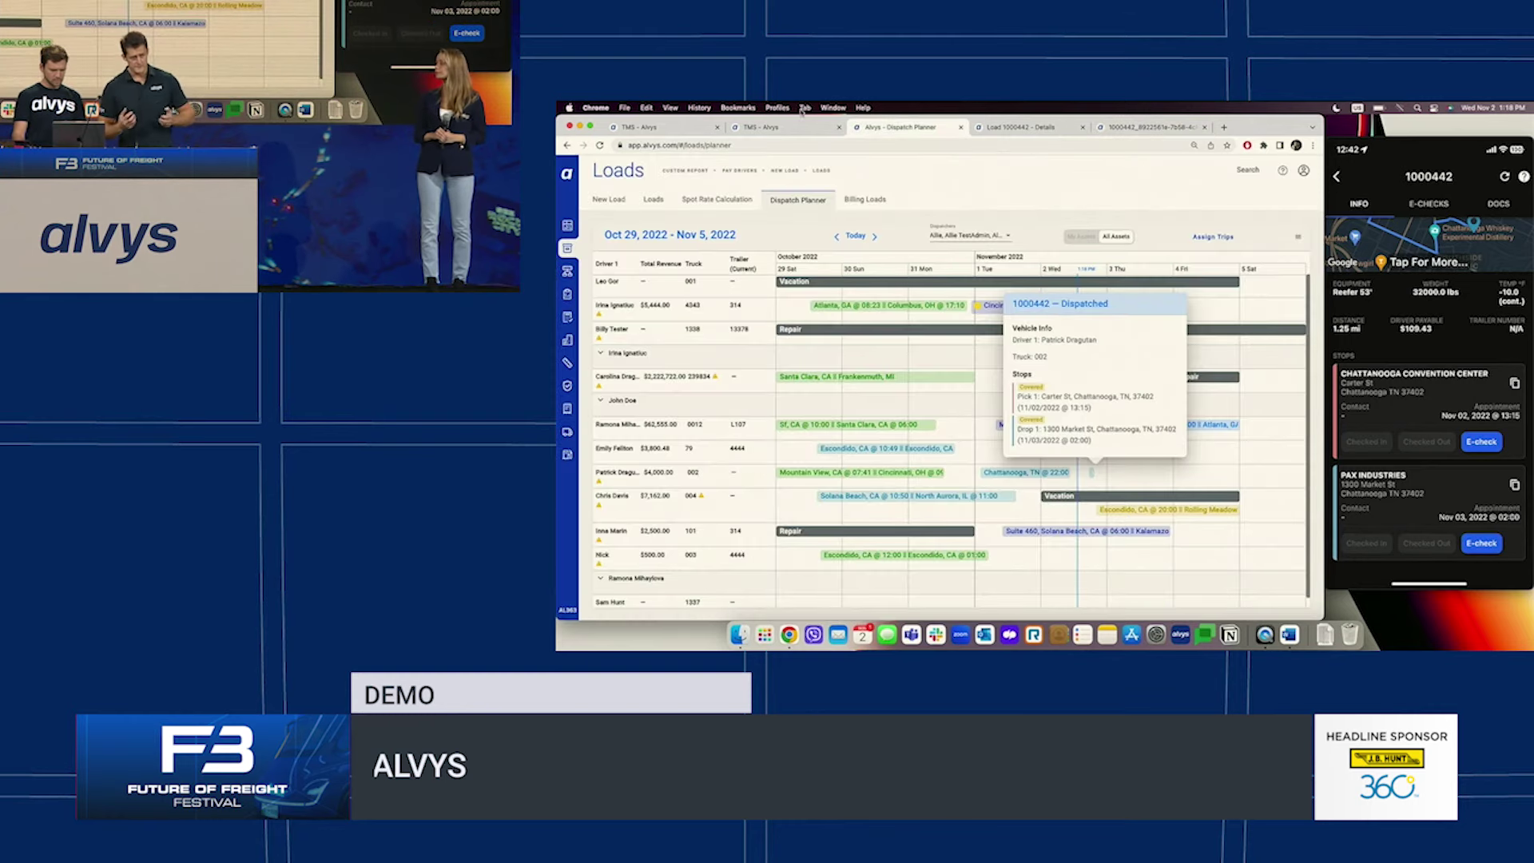
click(1021, 126)
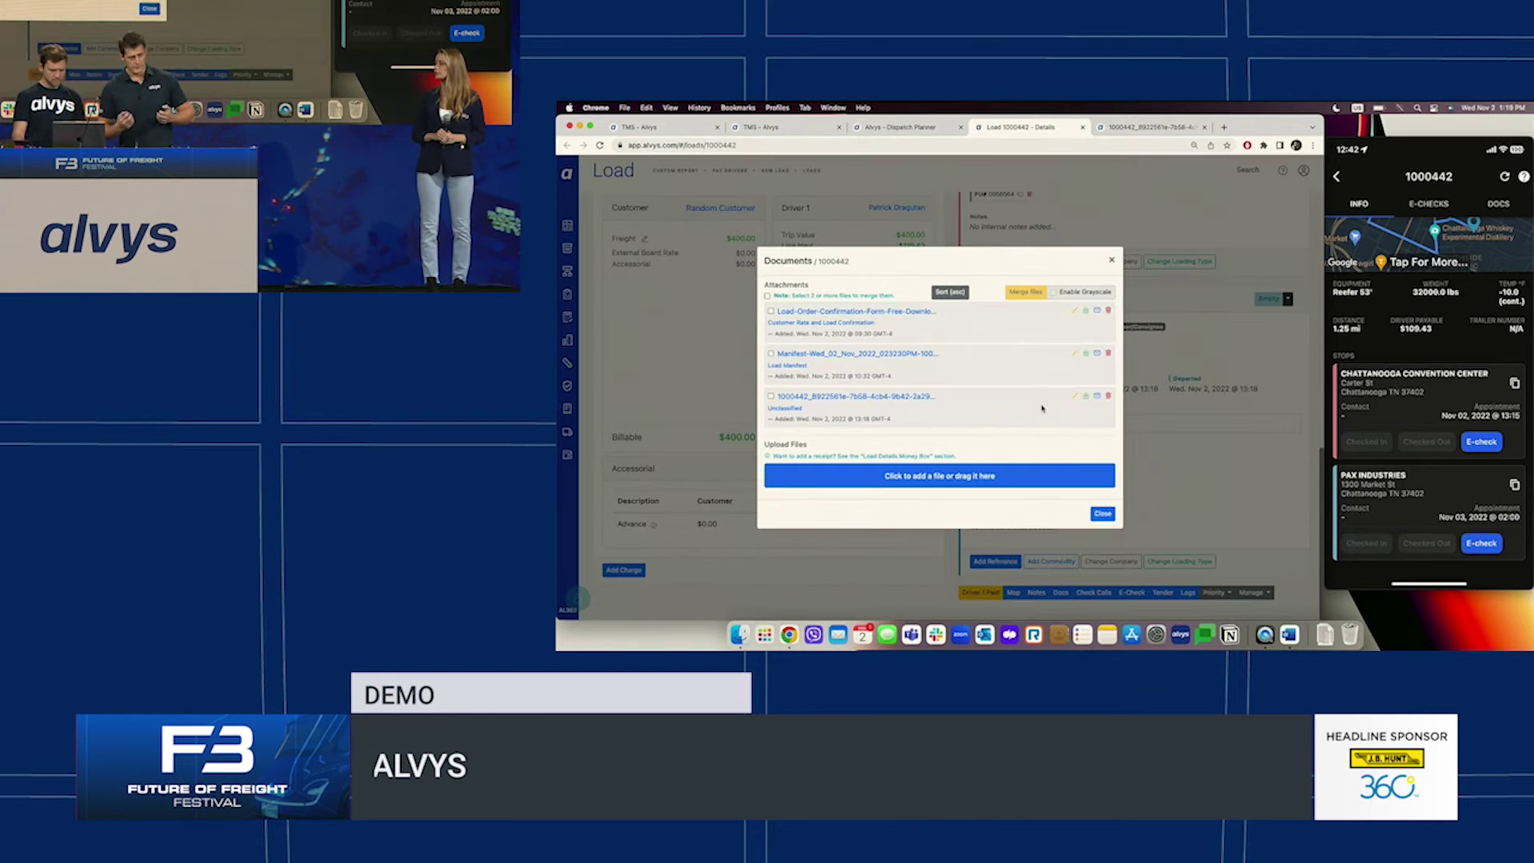
click(1111, 263)
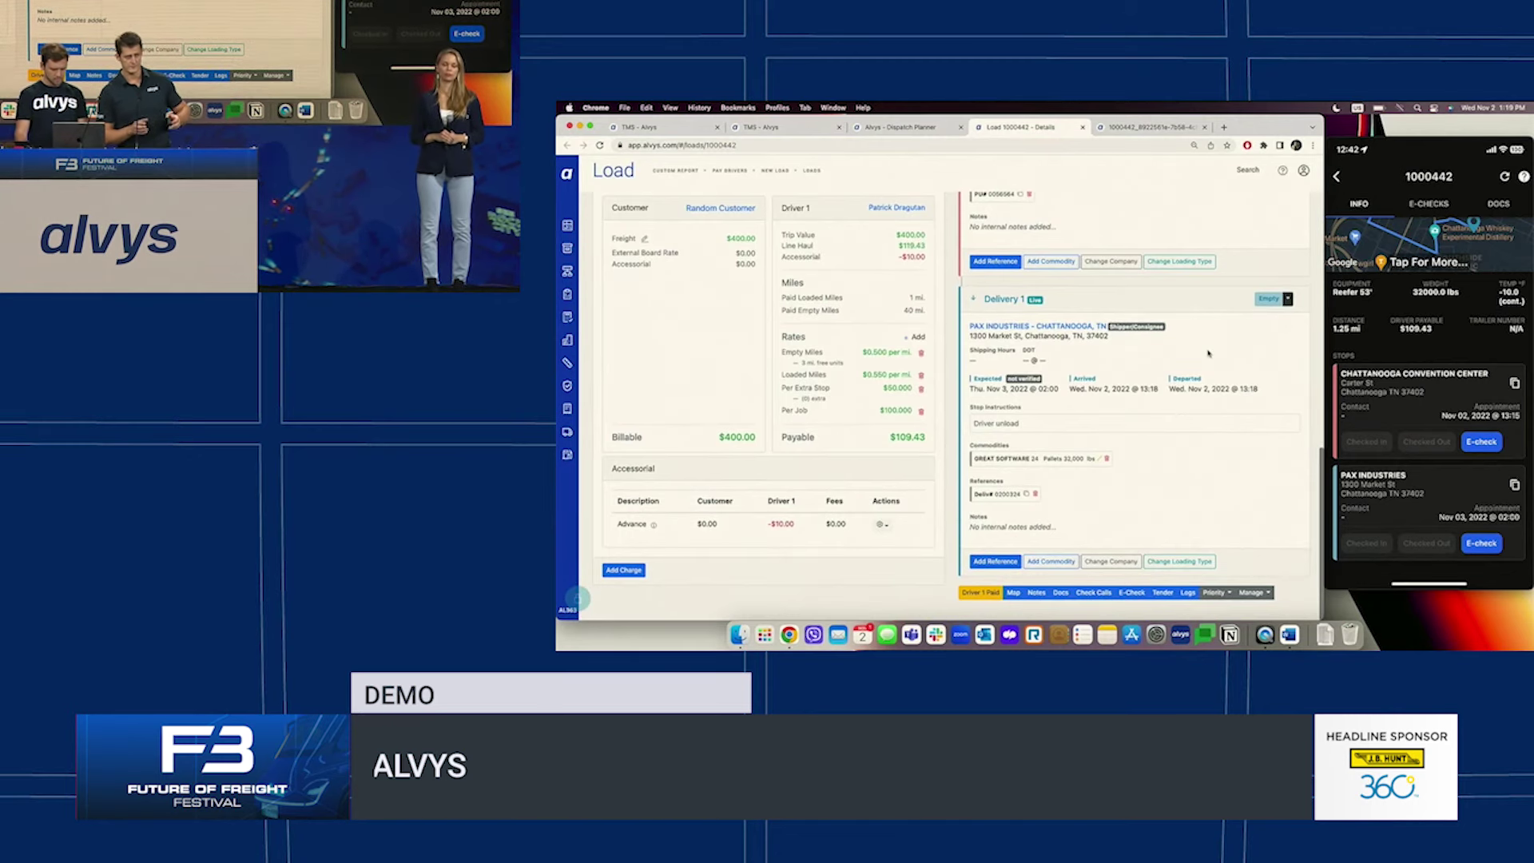
scroll(1208, 353, up, 3)
scroll(1199, 349, up, 3)
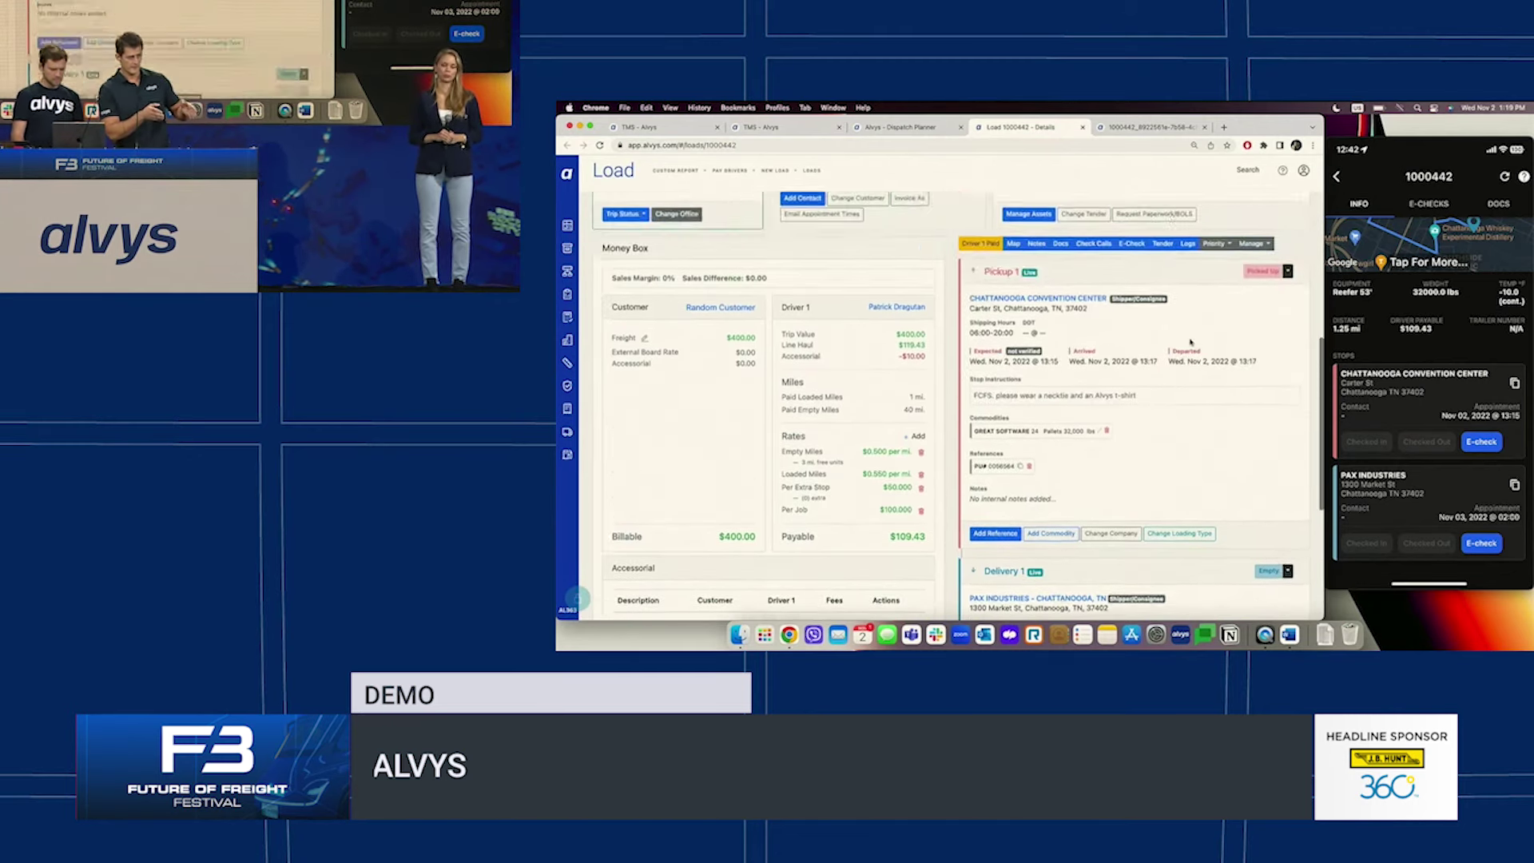
scroll(1150, 329, up, 5)
scroll(1145, 326, up, 2)
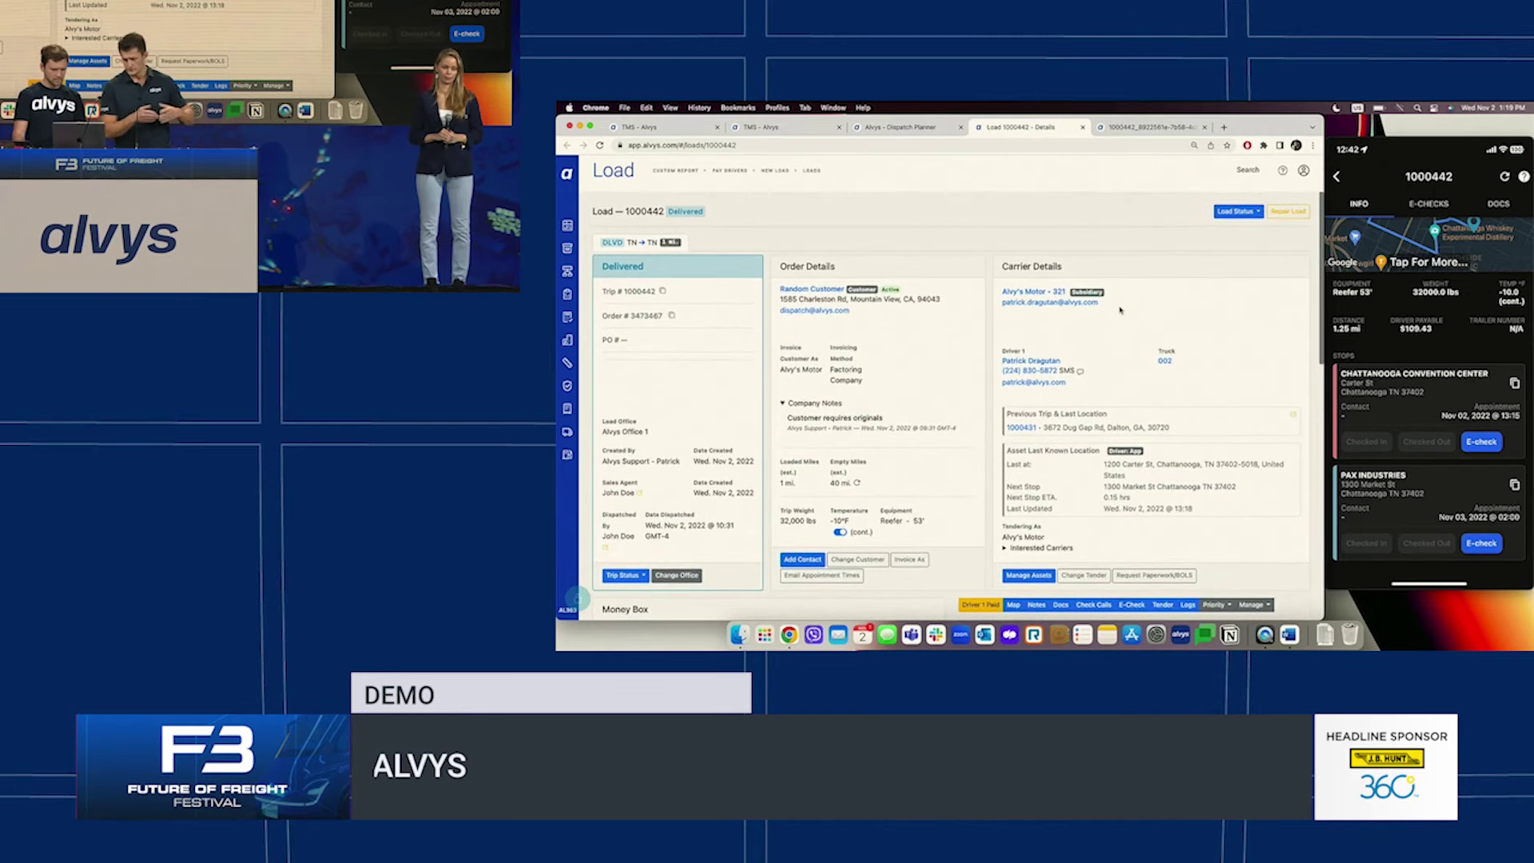
click(738, 174)
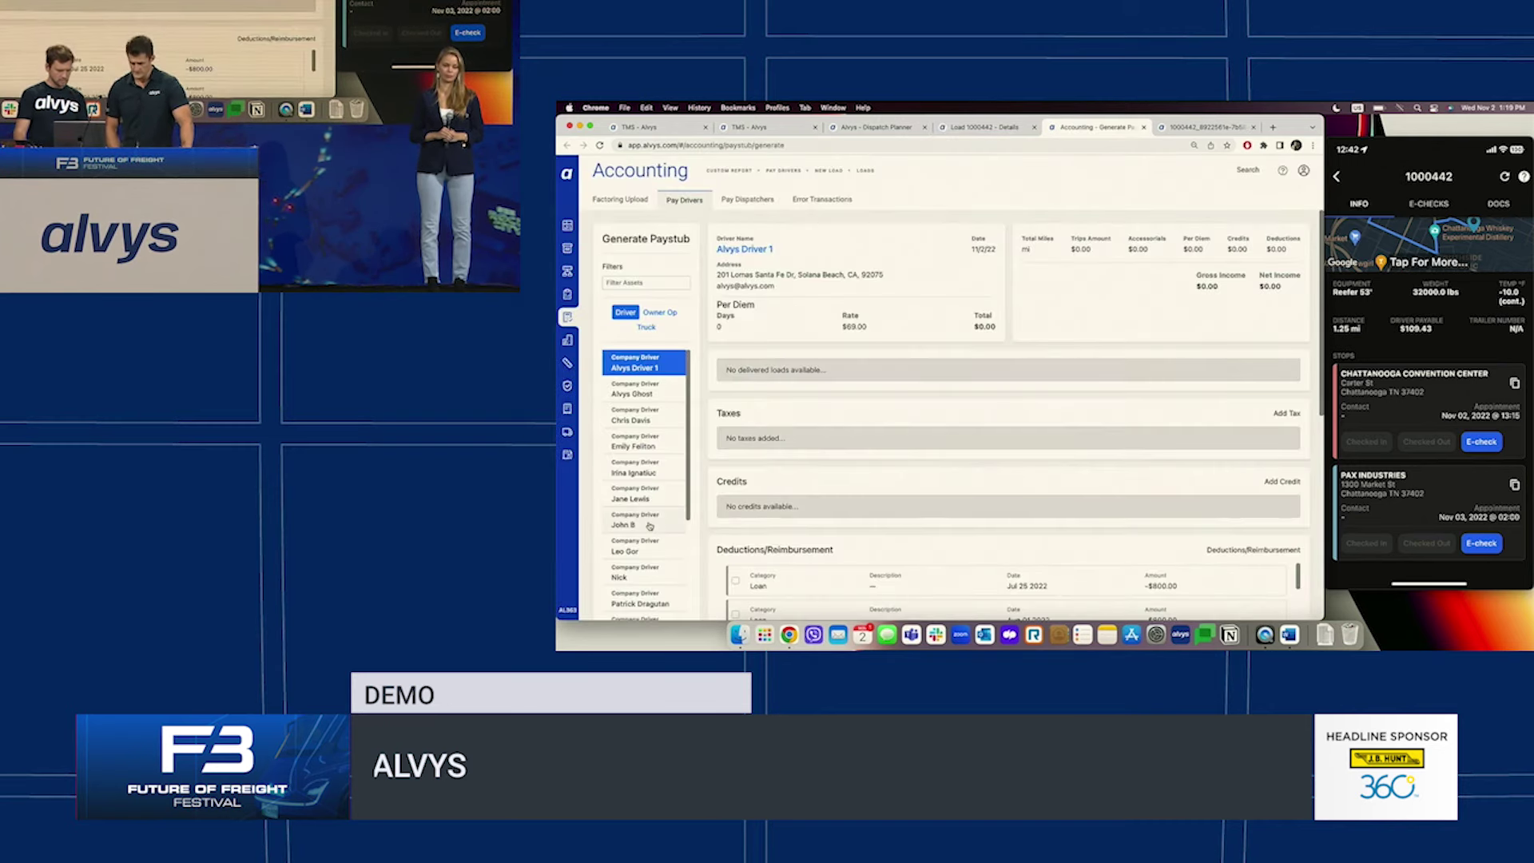
click(641, 599)
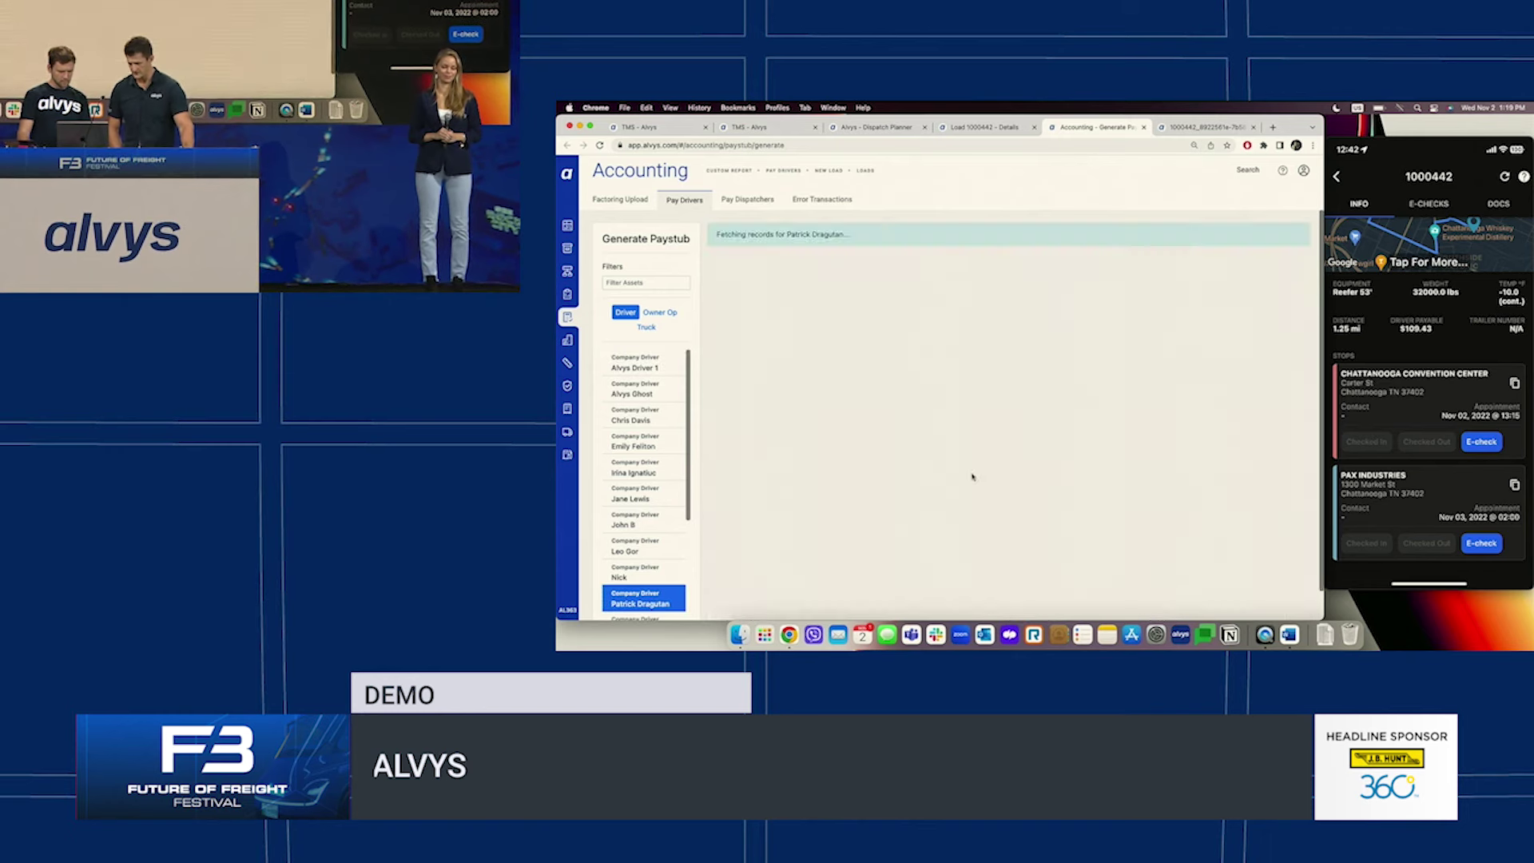
scroll(972, 478, down, 2)
scroll(977, 467, down, 2)
scroll(989, 434, down, 3)
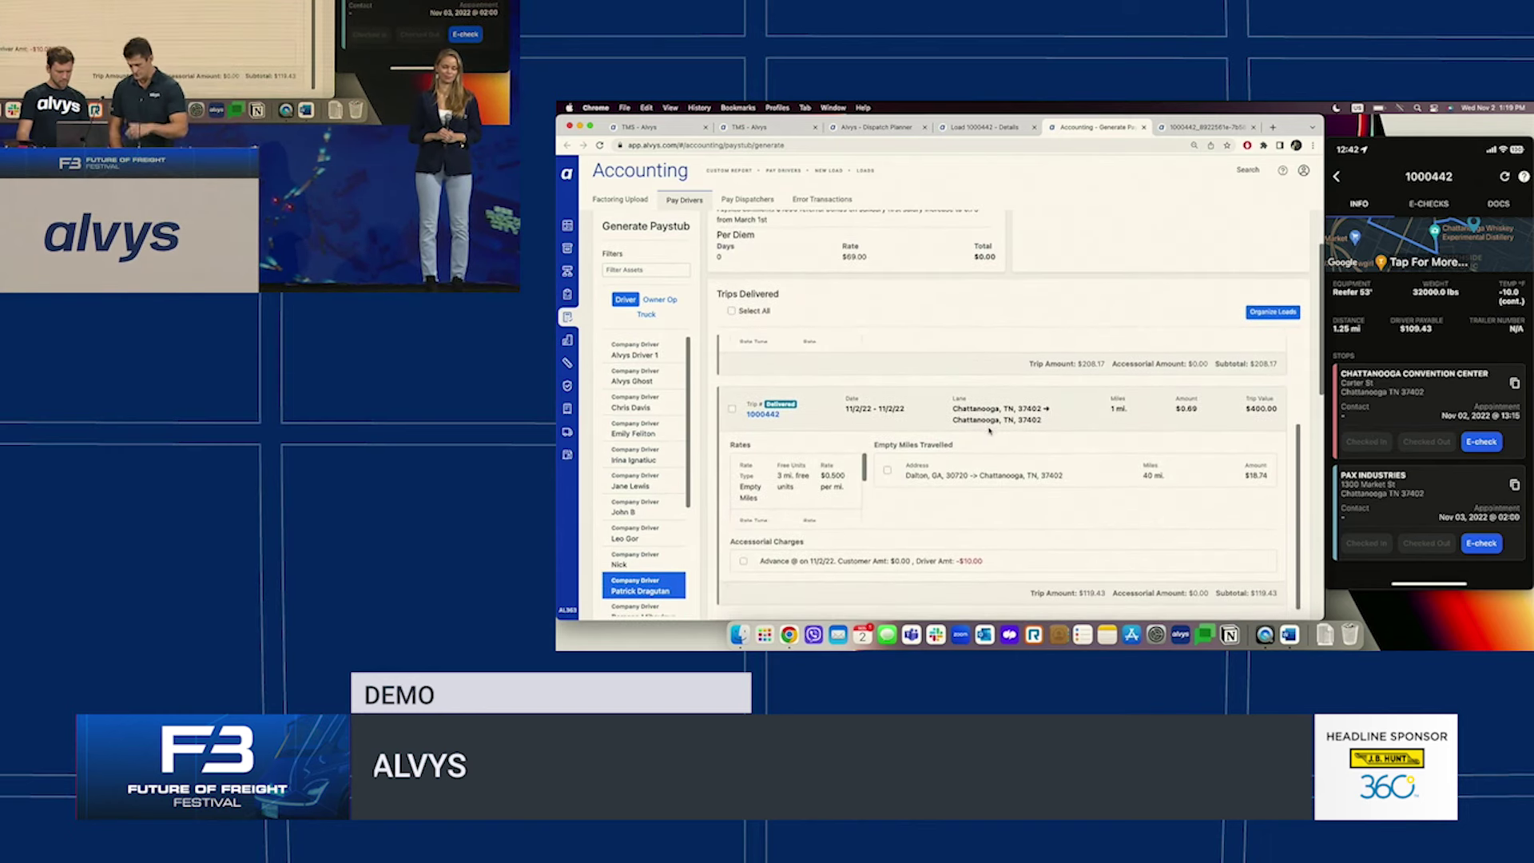
scroll(989, 434, down, 1)
drag(990, 534, 959, 533)
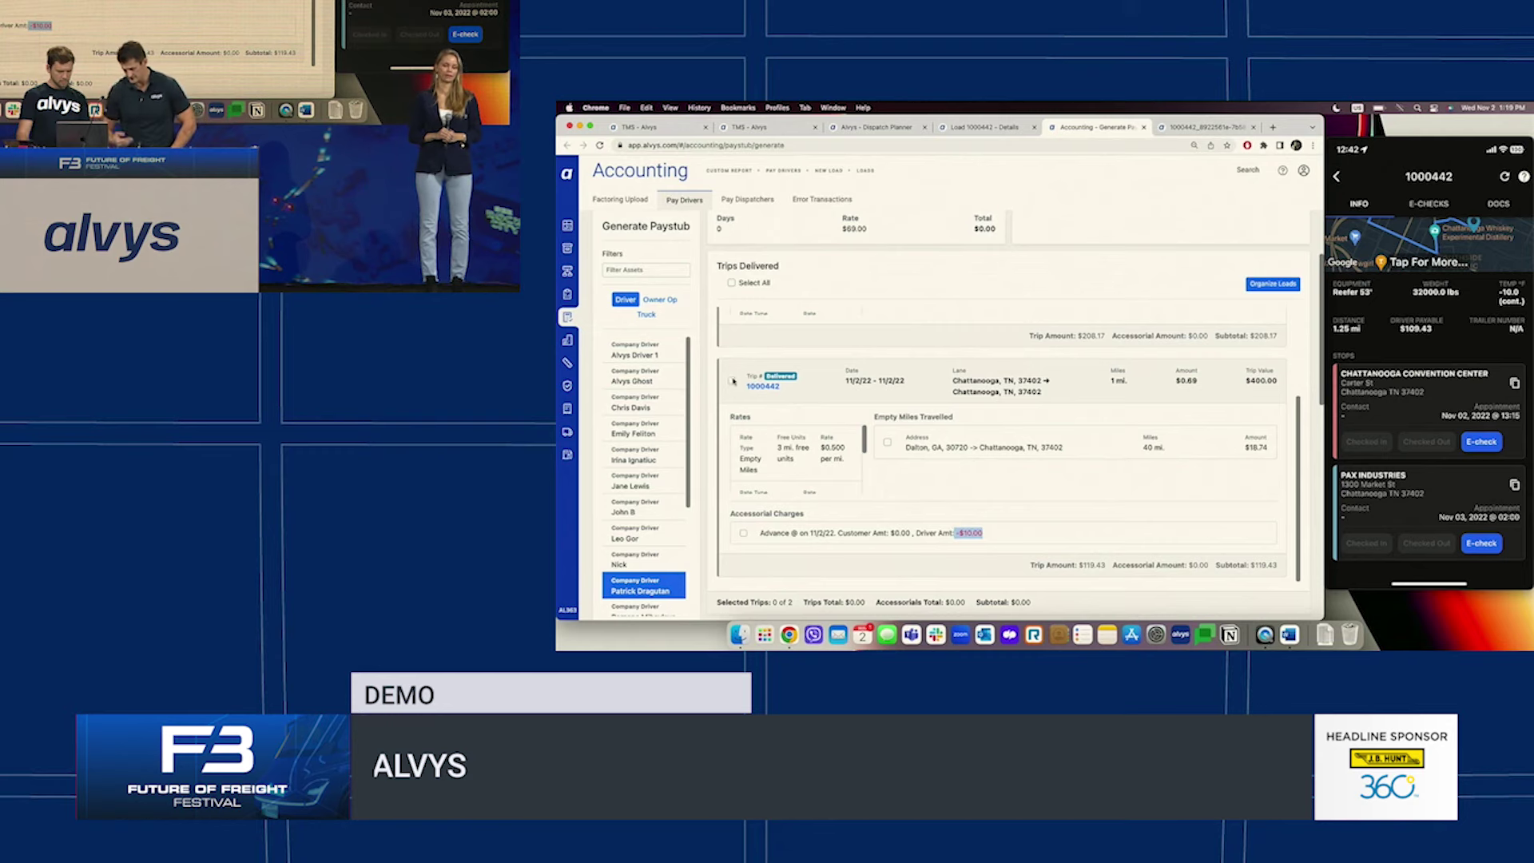
click(731, 283)
scroll(1008, 453, down, 1)
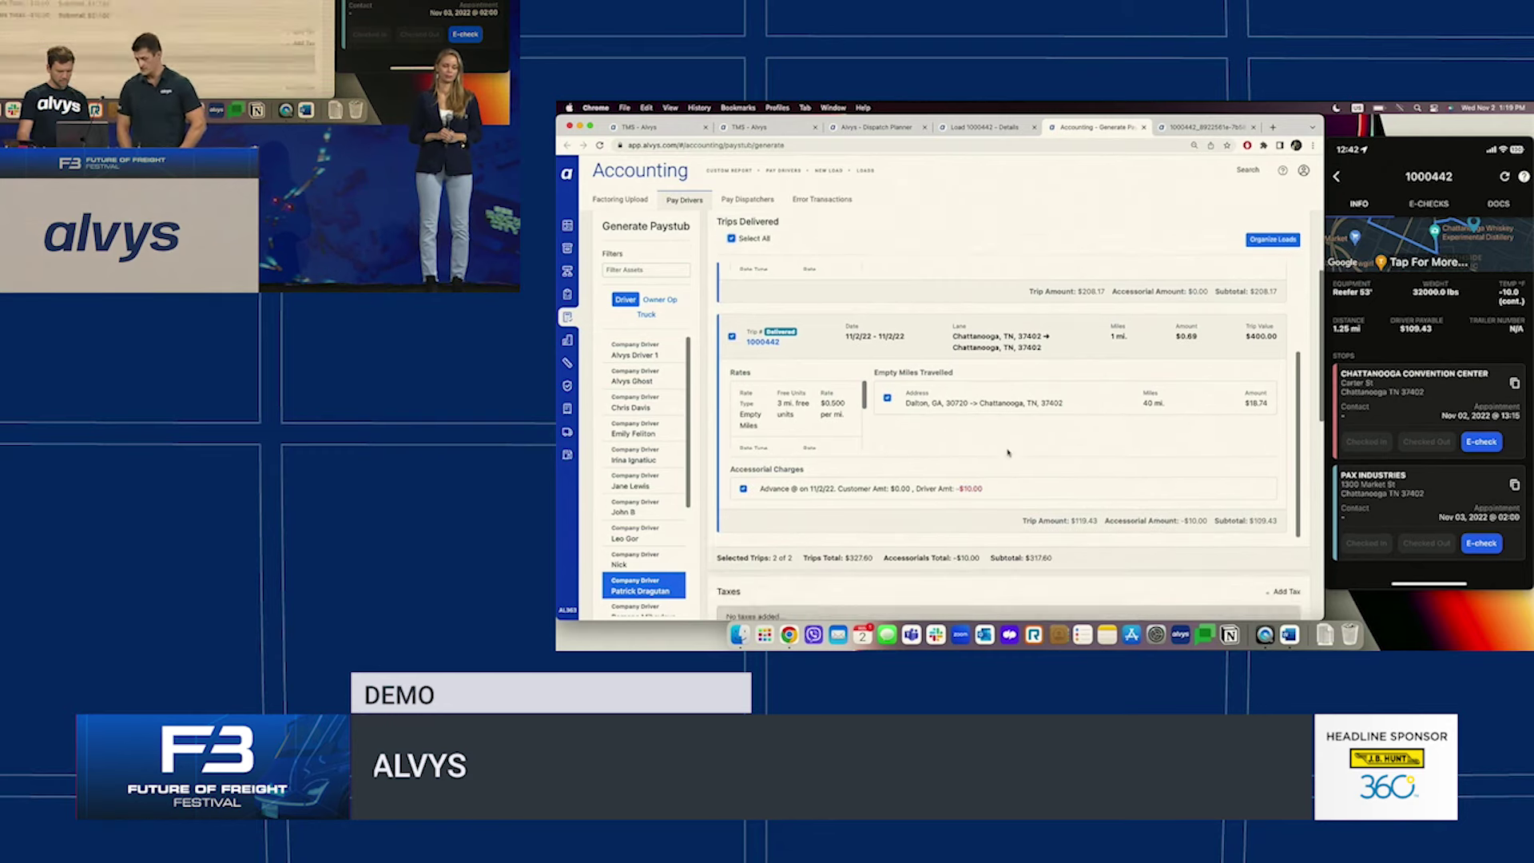
scroll(1007, 454, down, 4)
scroll(840, 443, down, 1)
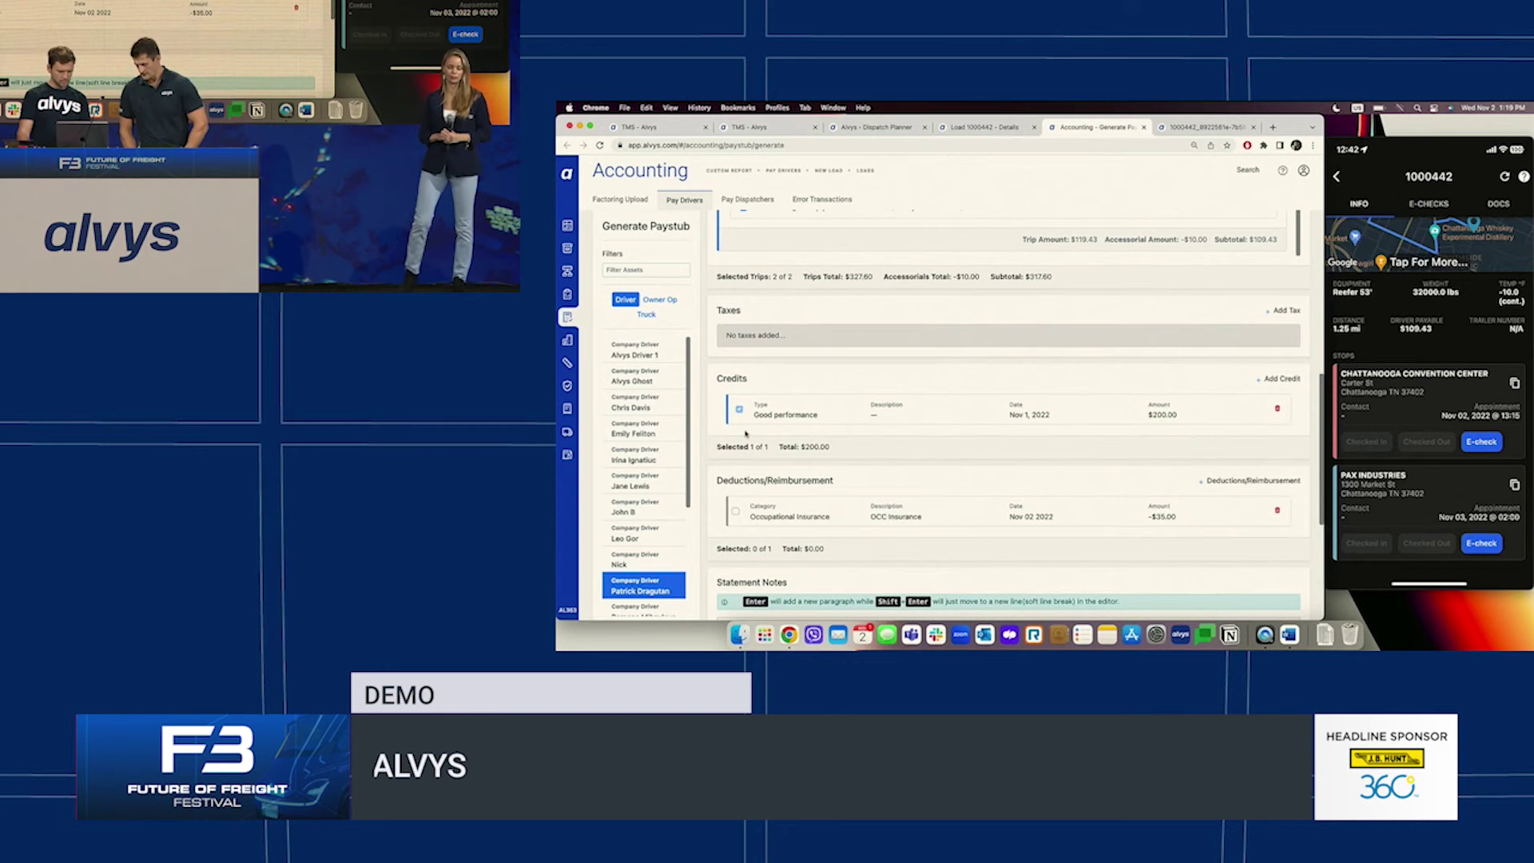
click(735, 511)
scroll(908, 528, down, 1)
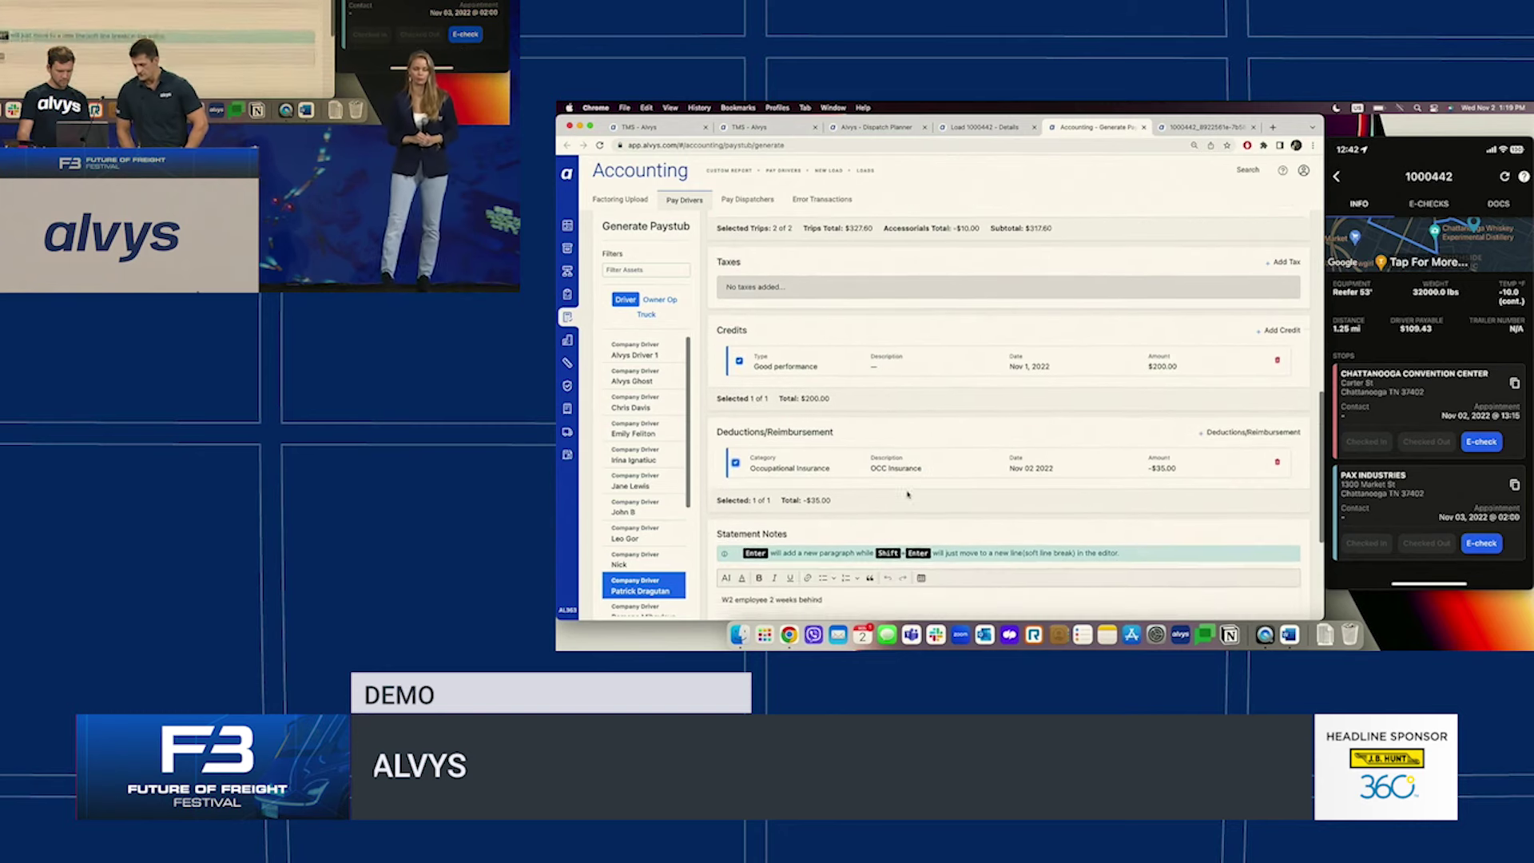
scroll(908, 494, down, 2)
scroll(948, 480, down, 1)
scroll(970, 485, down, 2)
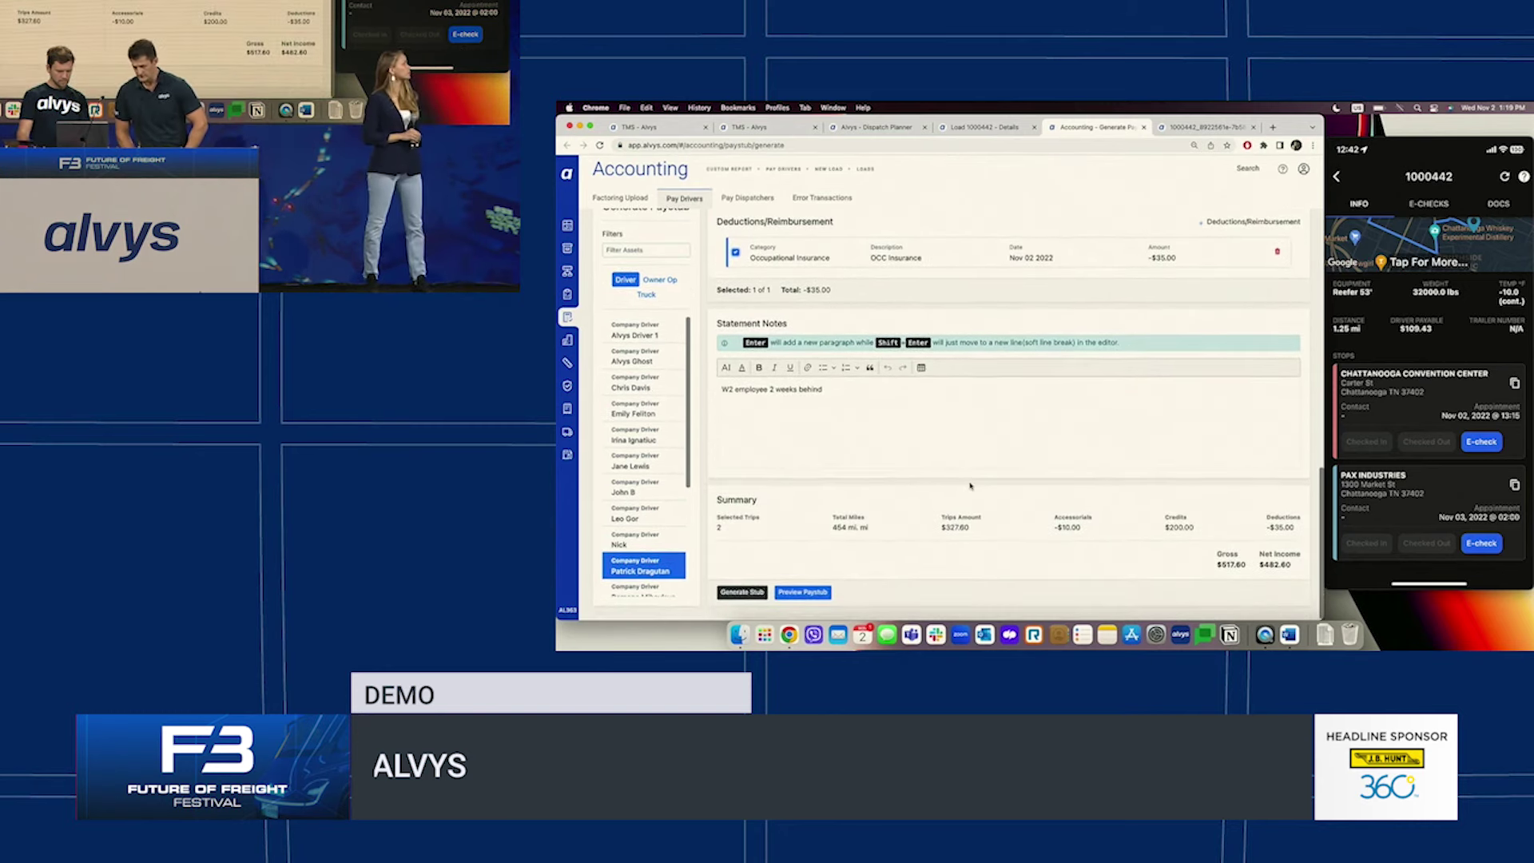
click(776, 592)
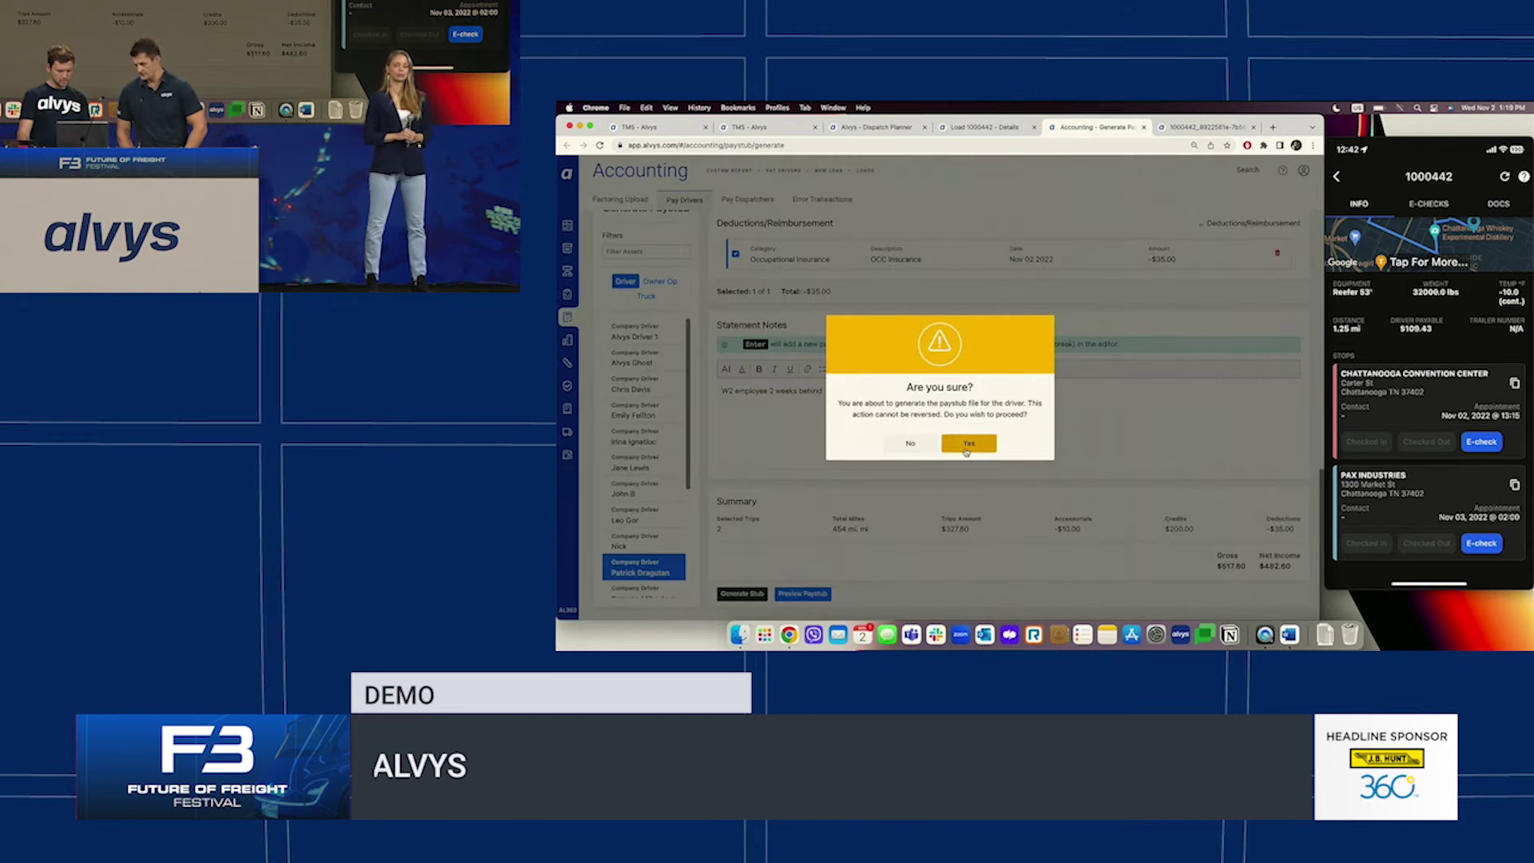
- Confirm the paystub, view its PDF, and open the newest paystub on the driver's phone
click(965, 448)
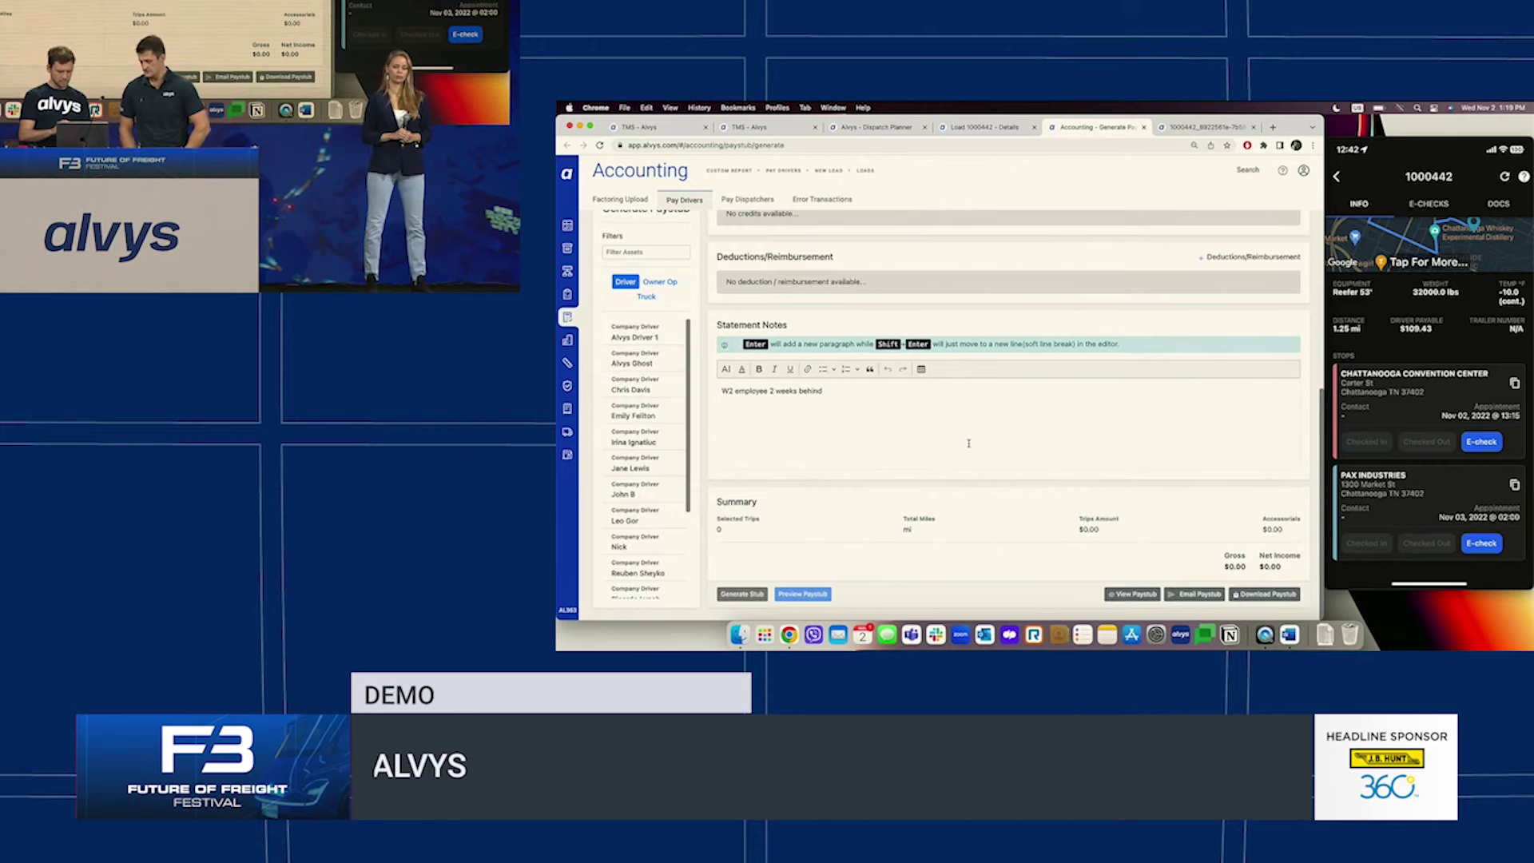
click(1125, 595)
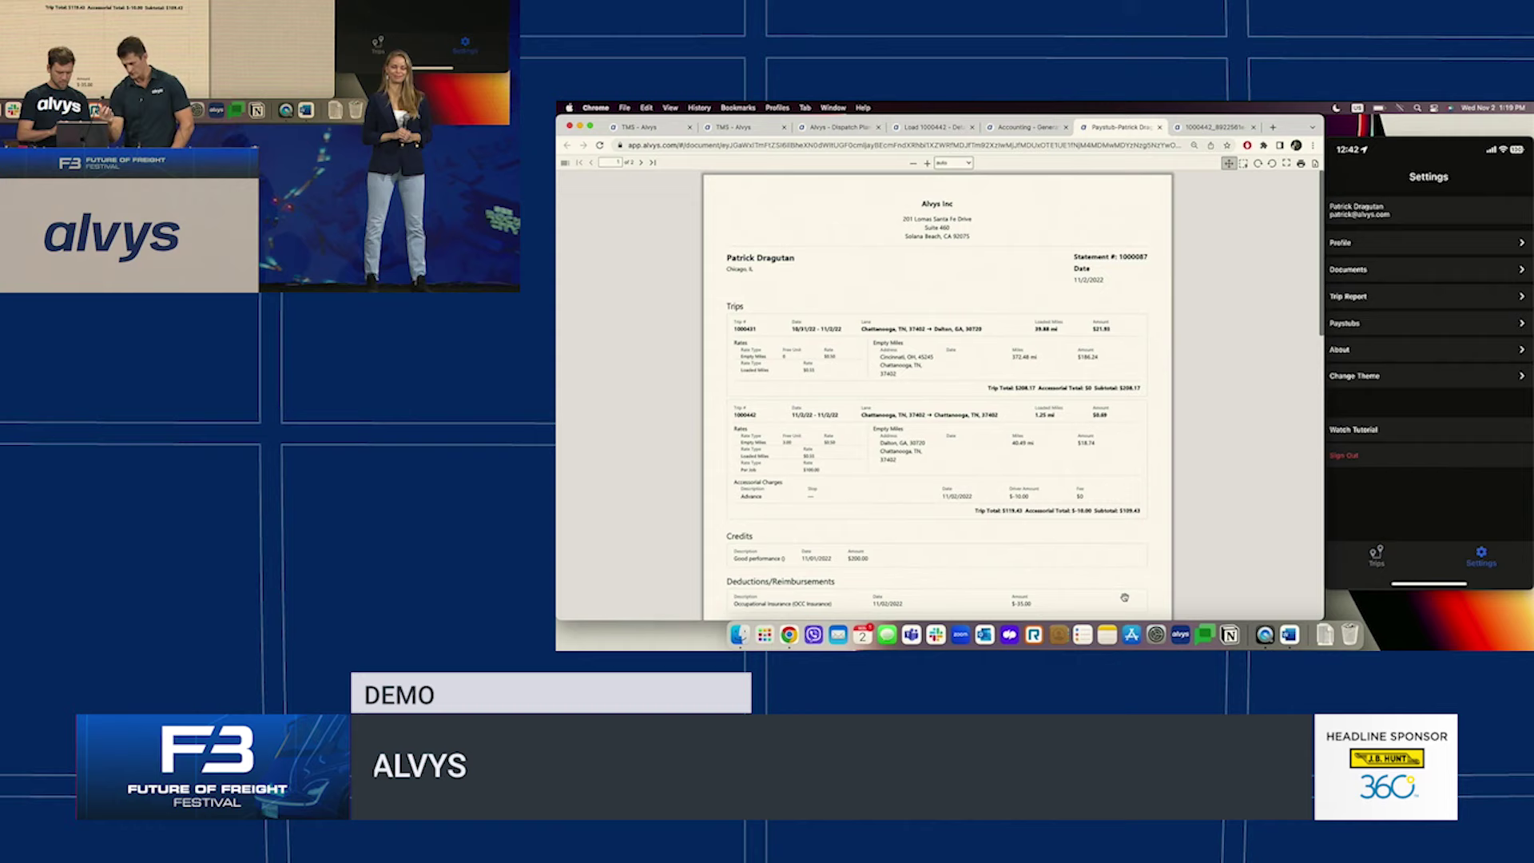
click(1346, 323)
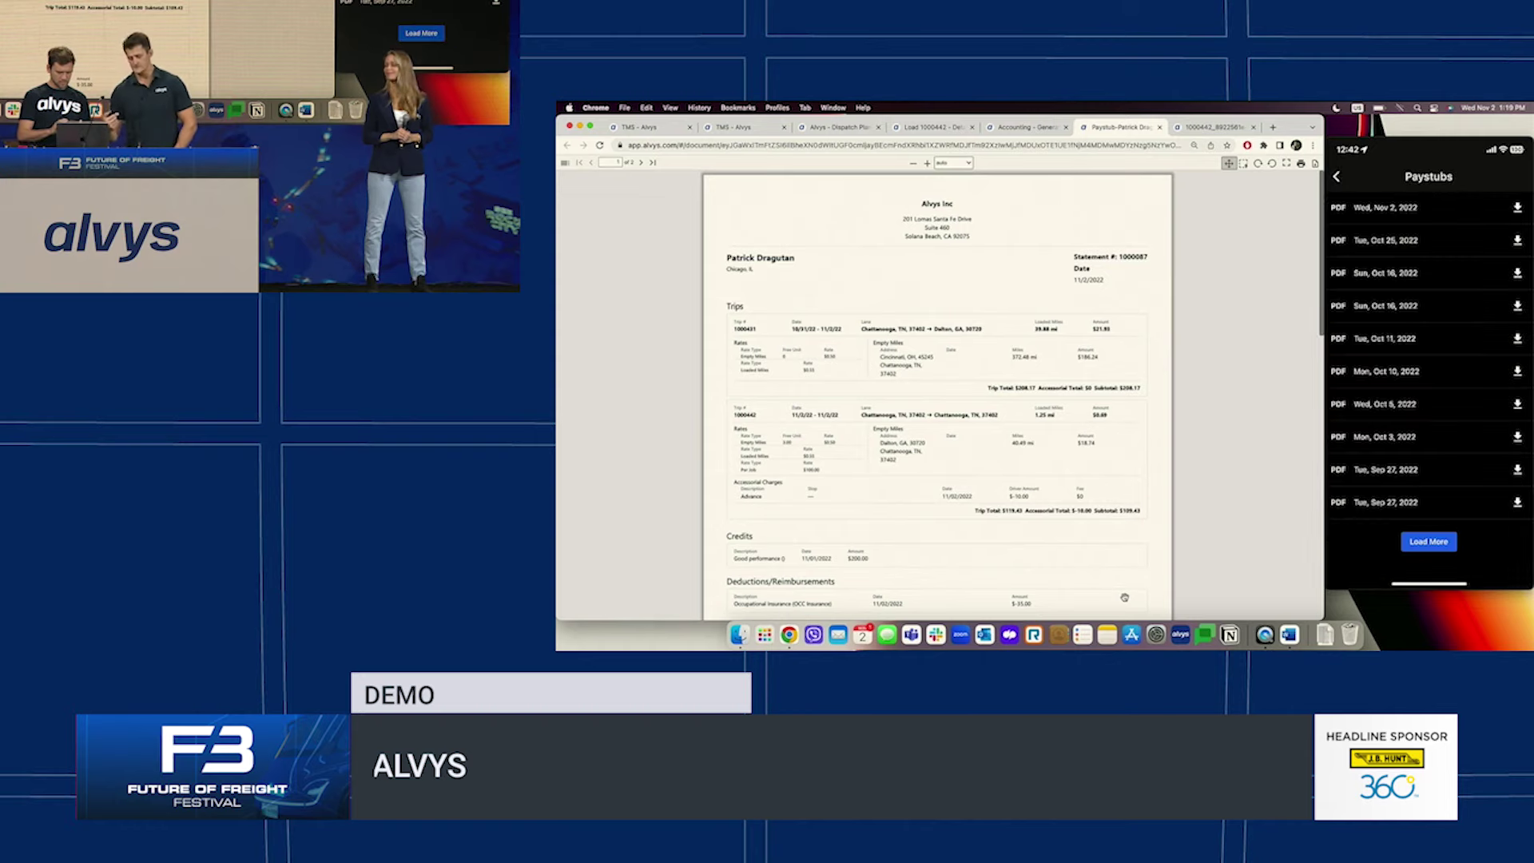
click(1391, 207)
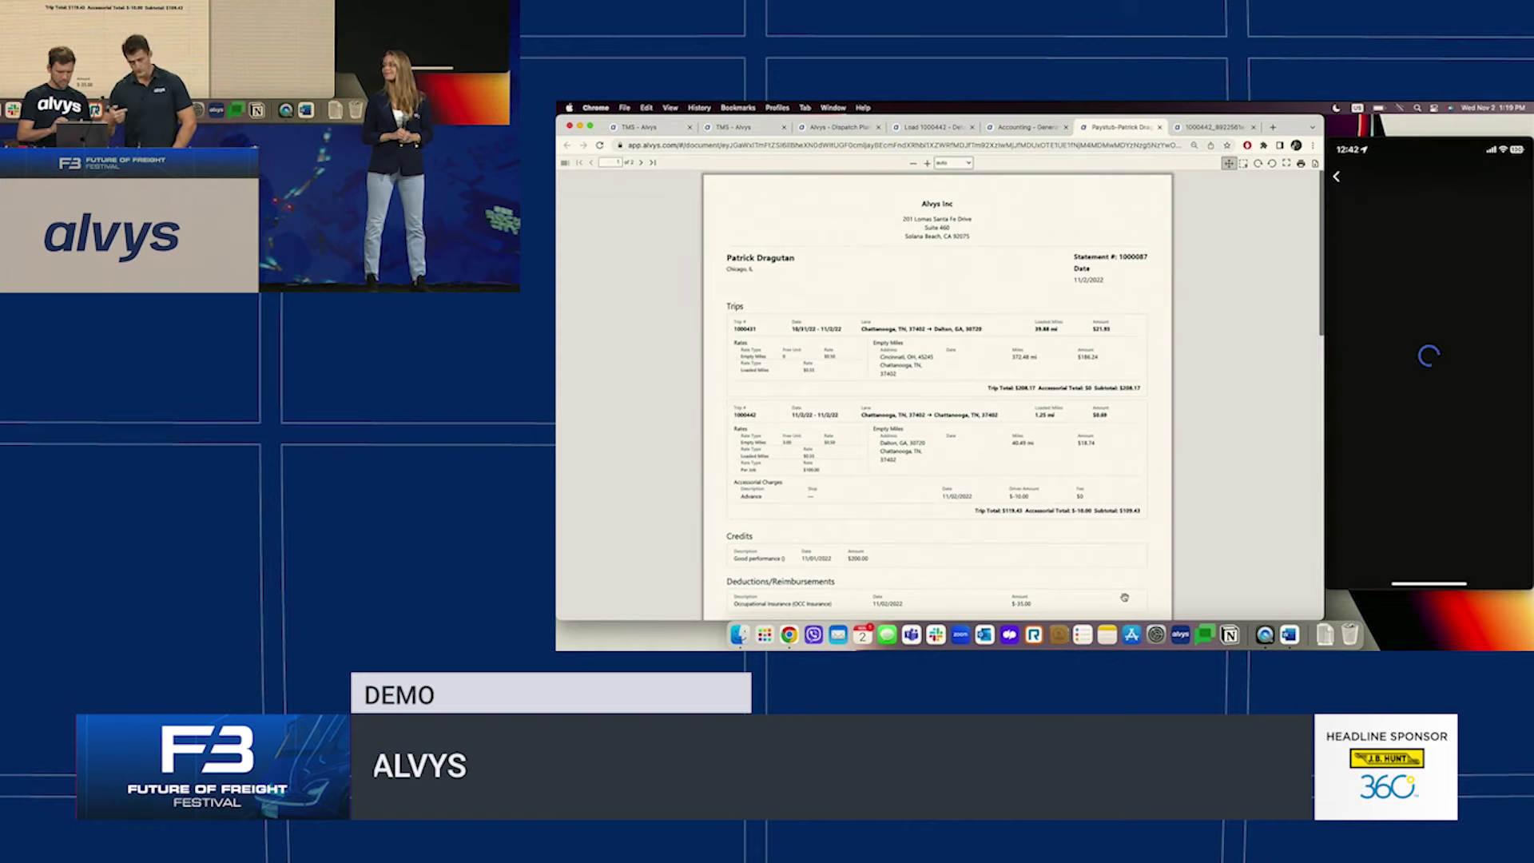